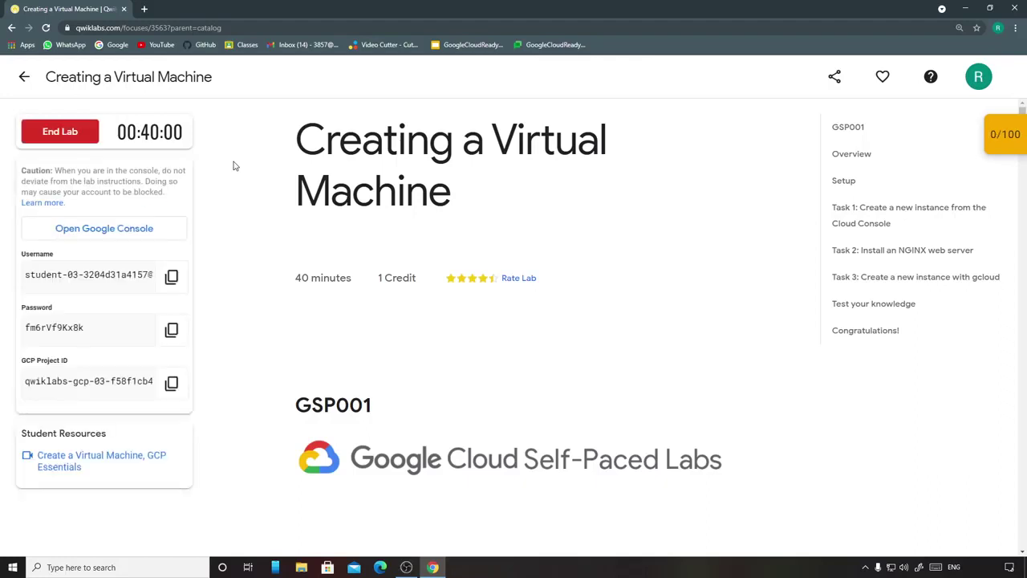
Open the lab's Google Console sign-in address in an incognito window instead of the regular browser tab.
left_click(105, 228)
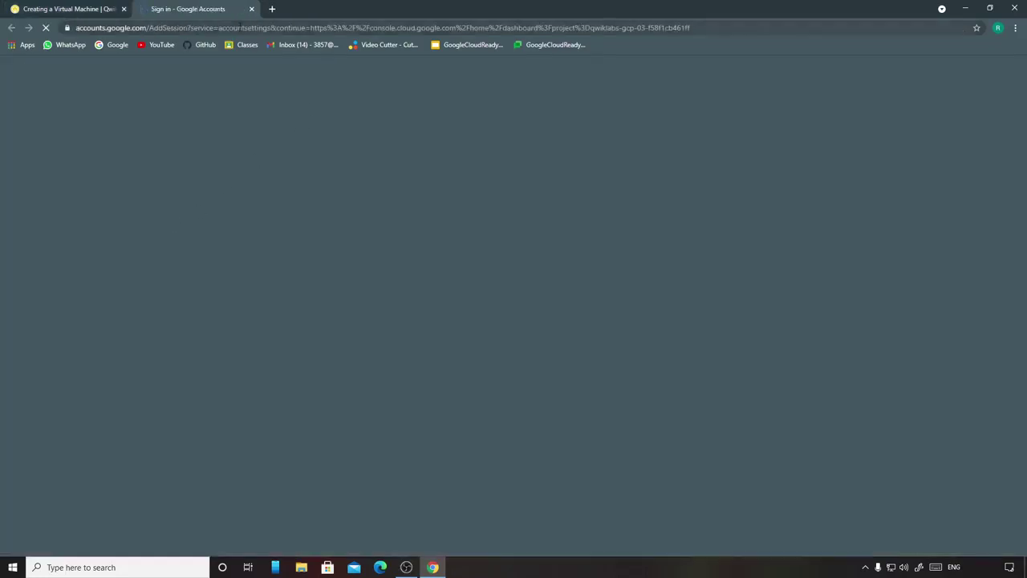
left_click(236, 32)
left_click(252, 9)
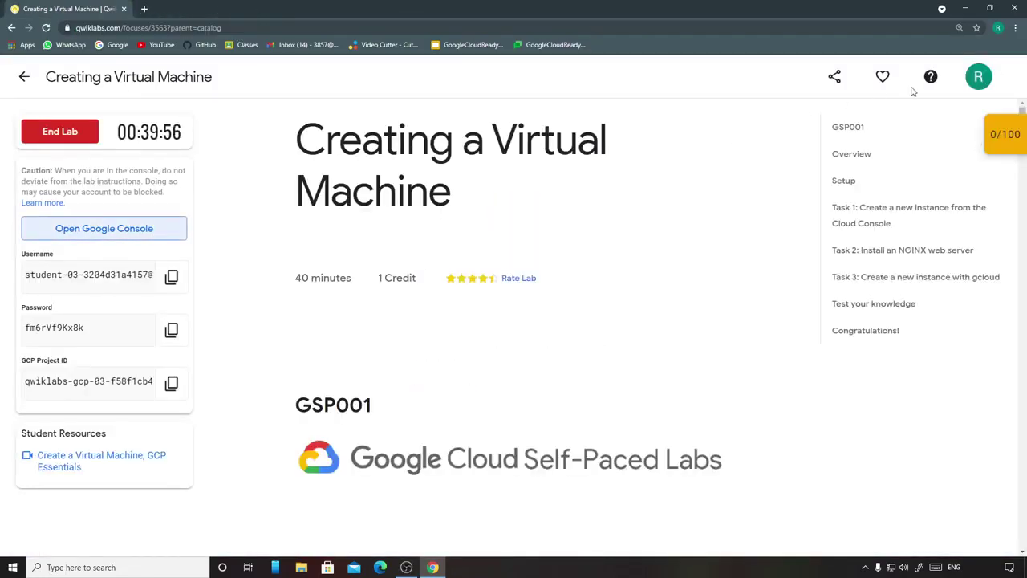
left_click(1015, 30)
left_click(972, 69)
type("https://accounts.google.com/signin/v2/identifier?service=accountsettings&continue=https%3A%2F%2Fconsole.cloud.google.com%2Fhome%2Fdashboard%3Fproject%3Dqwiklabs-gcp-03-f58f1cb461ff&flowName=GlifWebSignIn&flowEntry=AddSession")
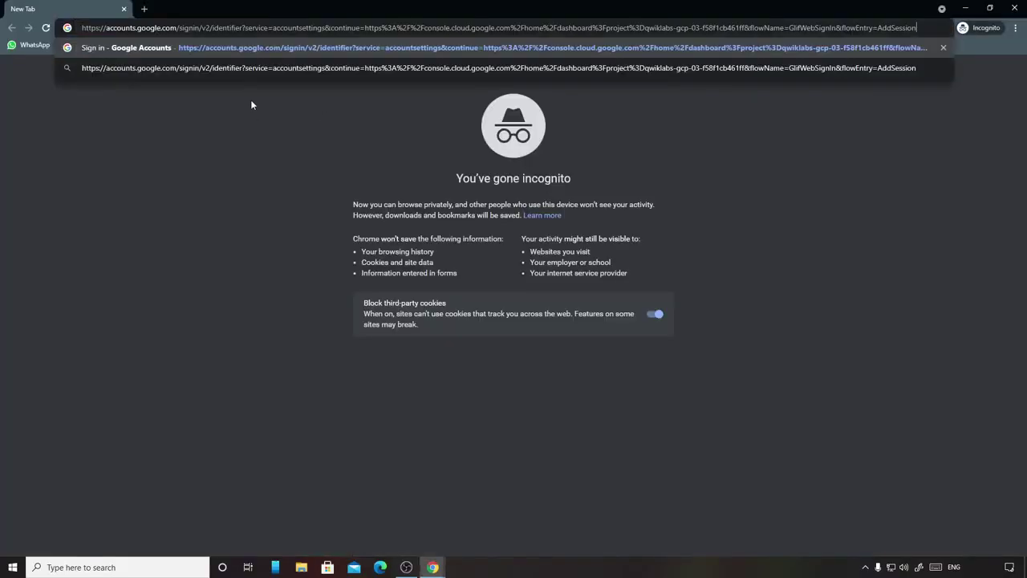
key("Return")
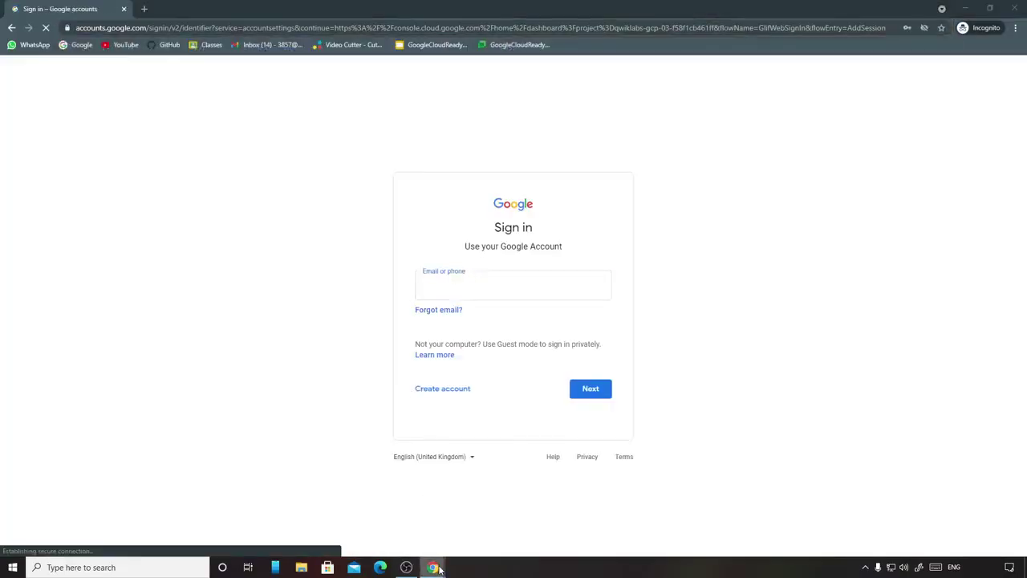
Copy the lab username from the lab page and submit it as the account on the Google sign-in page.
mouse_move(432, 567)
left_click(383, 521)
left_click(171, 277)
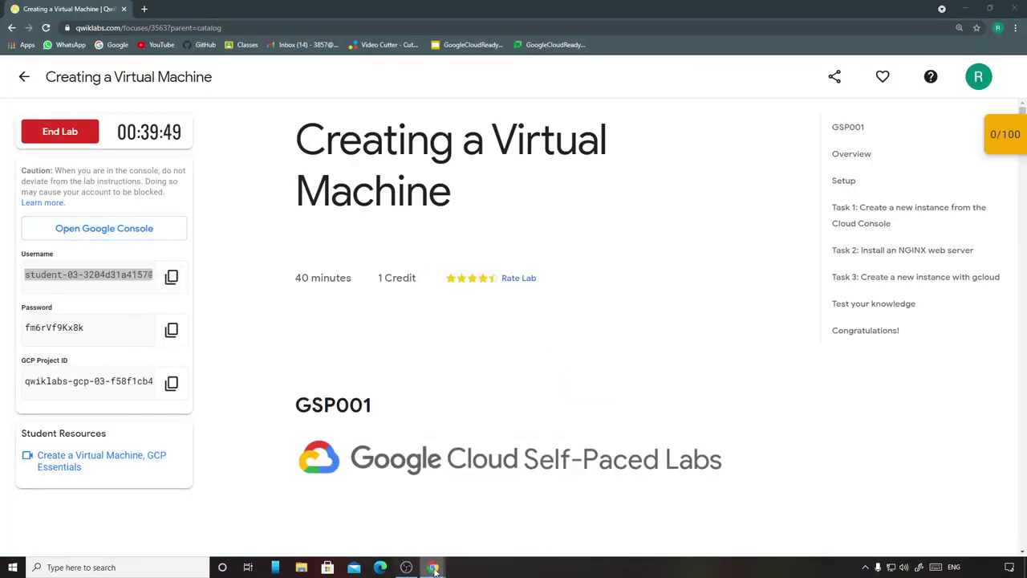
left_click(471, 490)
key("ctrl+v")
left_click(574, 385)
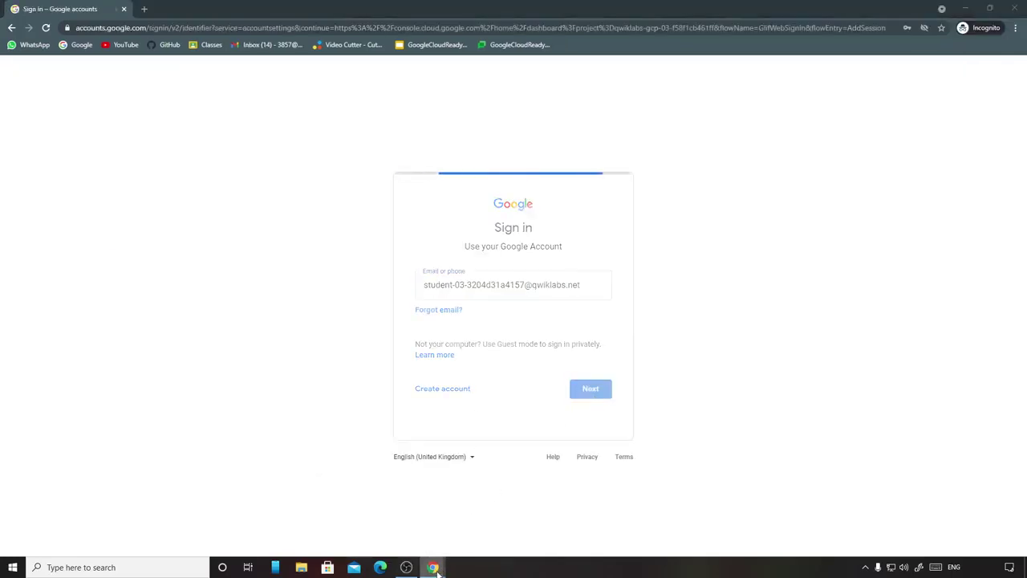
Sign in with the account password copied from the lab page and confirm the account notices without adding recovery options.
key("alt+Tab")
left_click(171, 329)
mouse_move(433, 568)
left_click(505, 519)
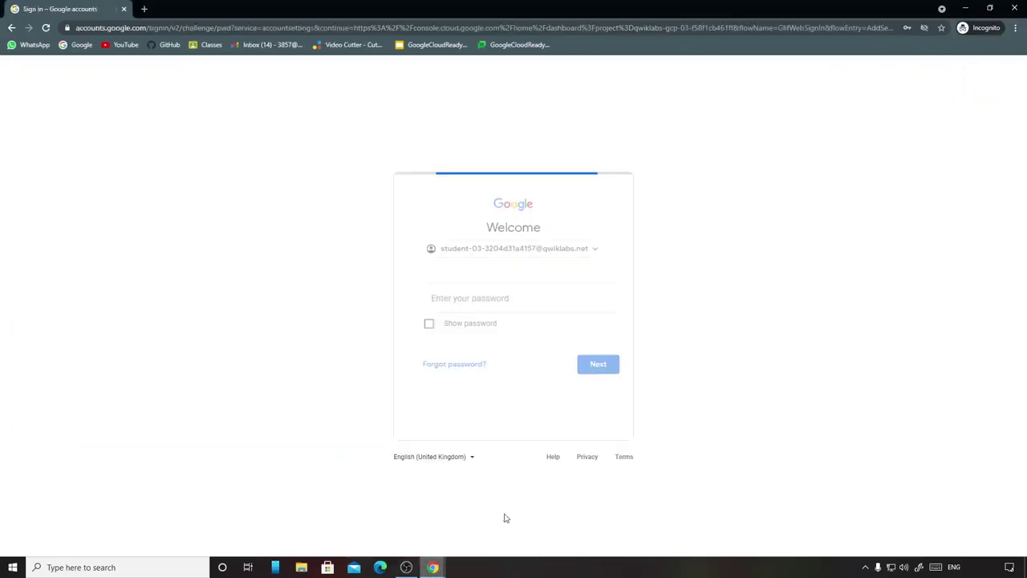
key("ctrl+v")
left_click(585, 364)
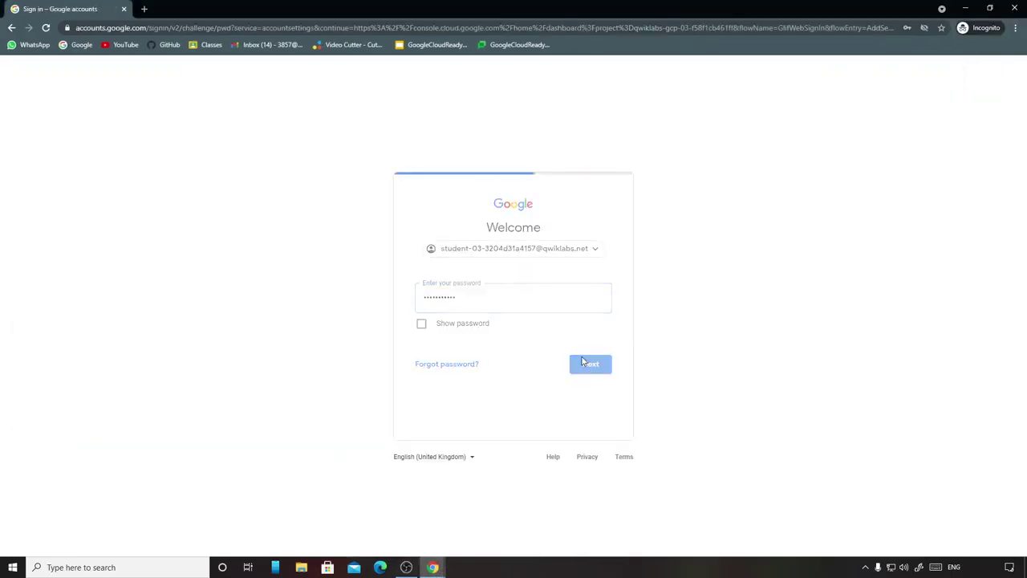
left_click(473, 335)
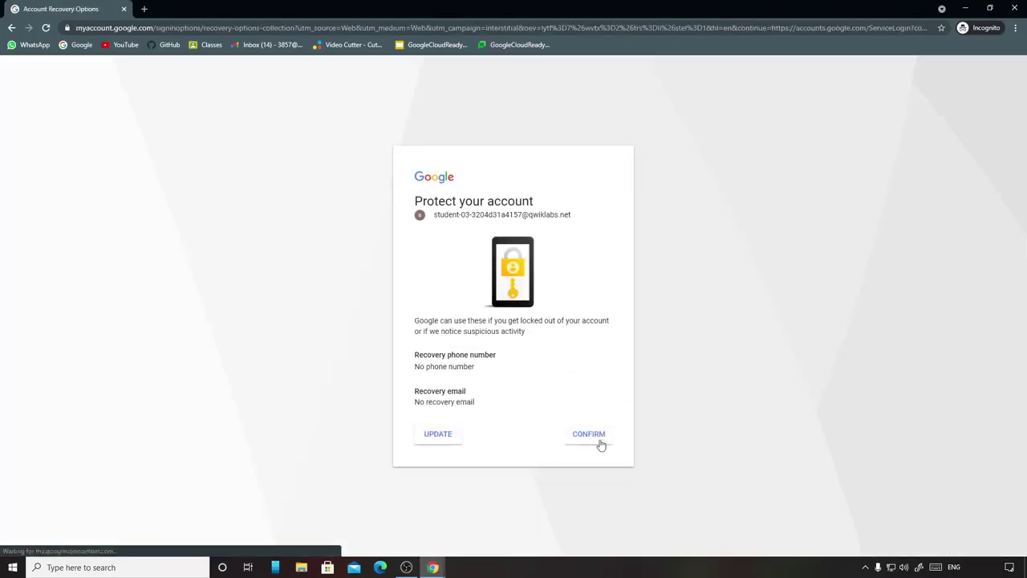
left_click(599, 442)
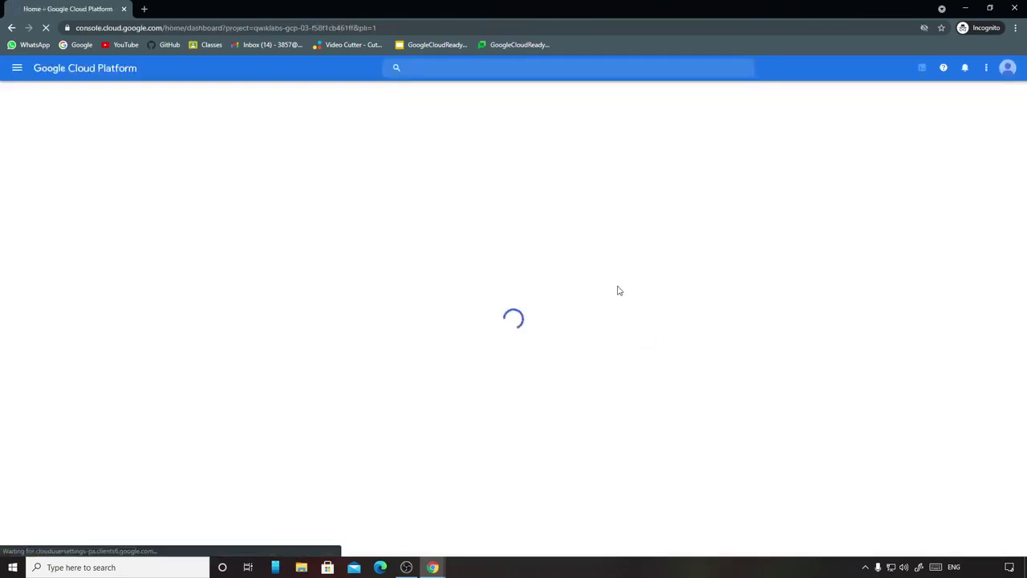
Enlarge the console page and agree to the Google Cloud Platform Terms of Service.
key("ctrl+plus")
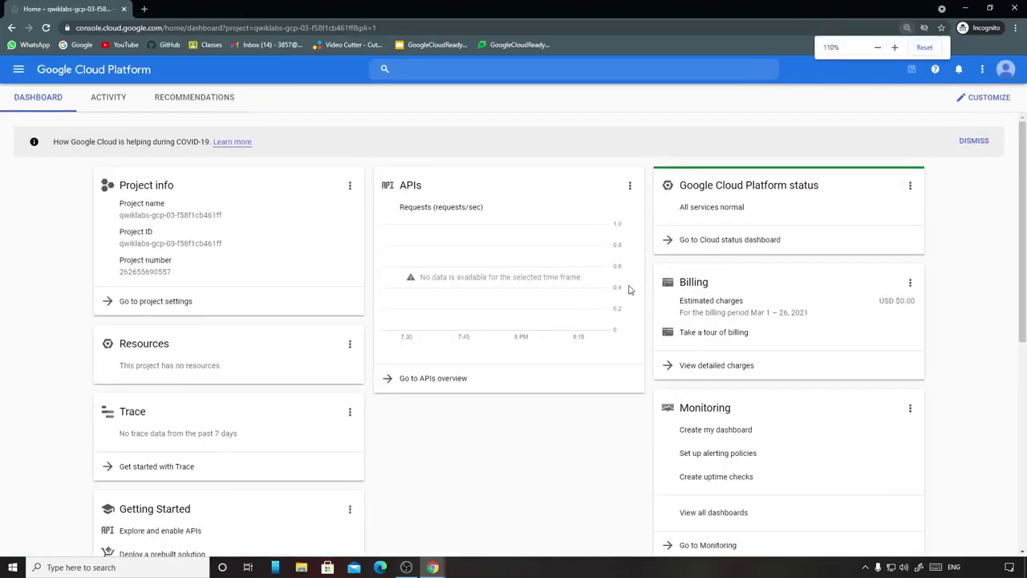
key("ctrl+plus")
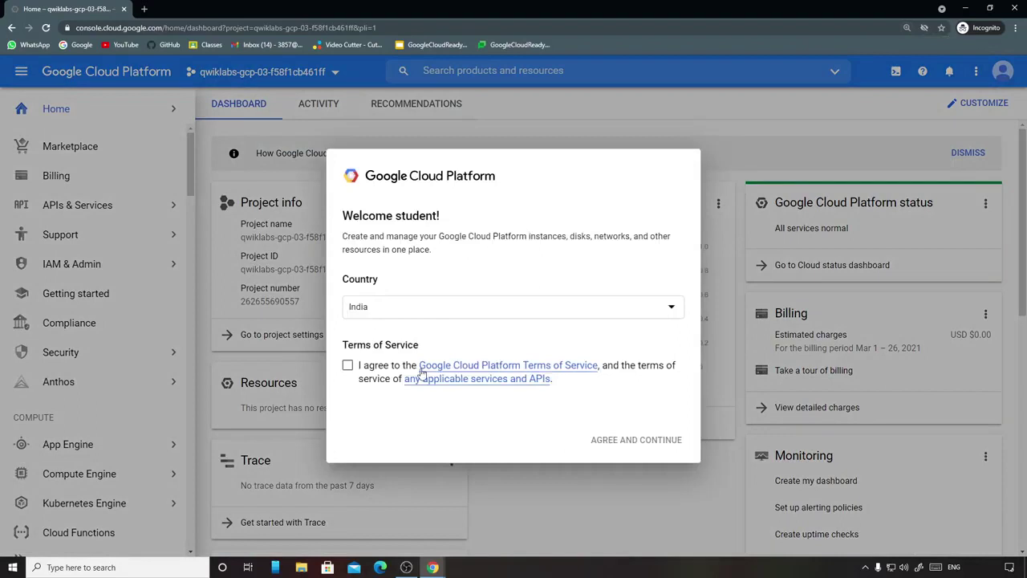
left_click(367, 371)
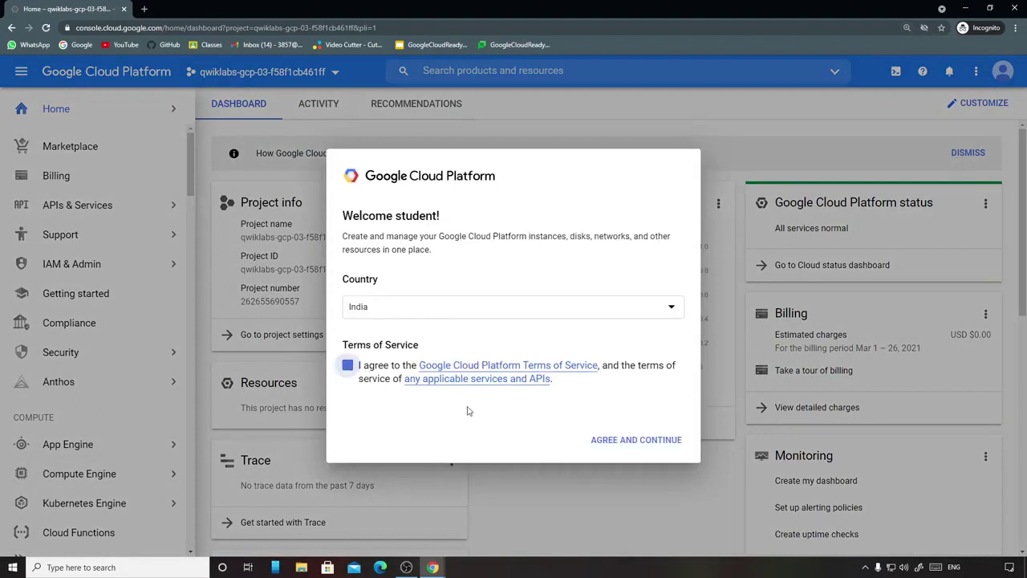
left_click(612, 442)
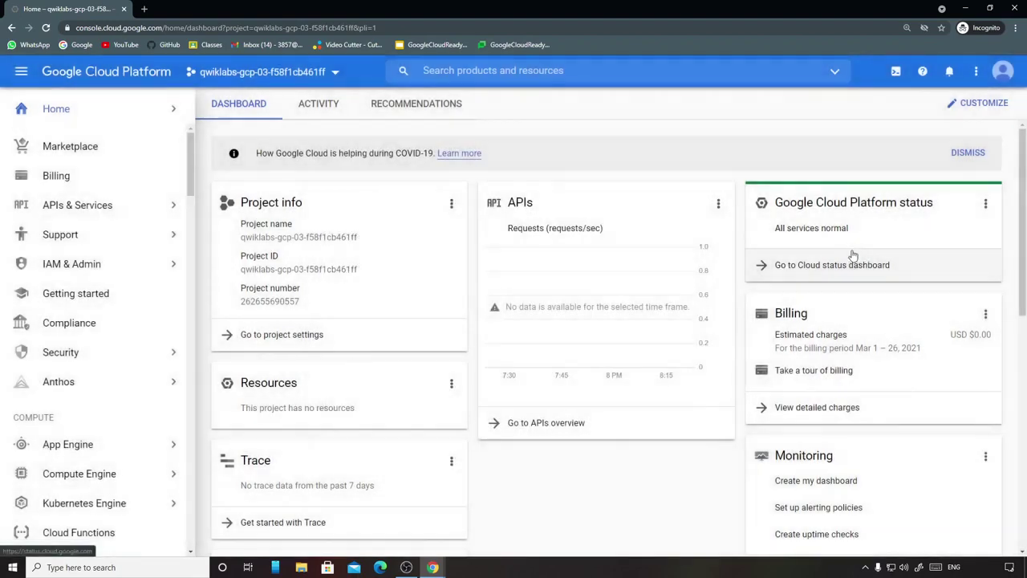
Collapse the console's navigation menu and activate Cloud Shell.
left_click(21, 71)
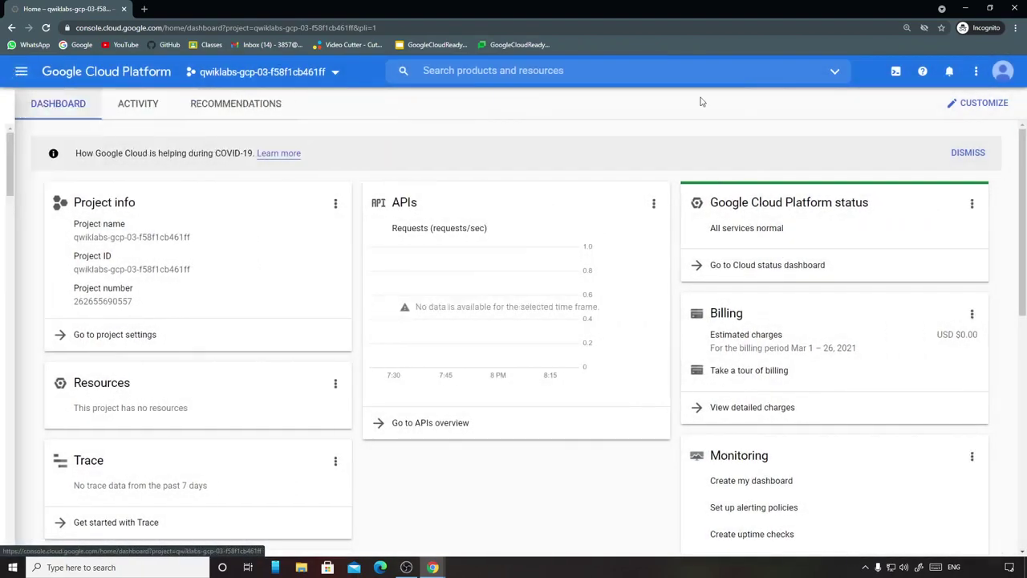
left_click(896, 71)
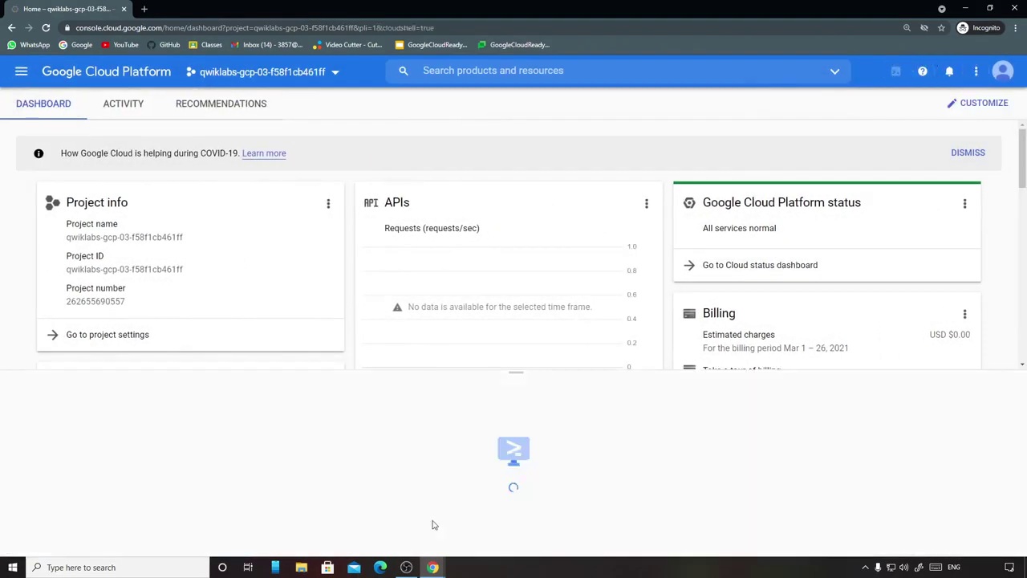
Copy the gcloud auth list command from the Setup section of the lab instructions and return to the console.
mouse_move(432, 567)
left_click(345, 473)
scroll(424, 403, "down", 3)
scroll(424, 404, "down", 15)
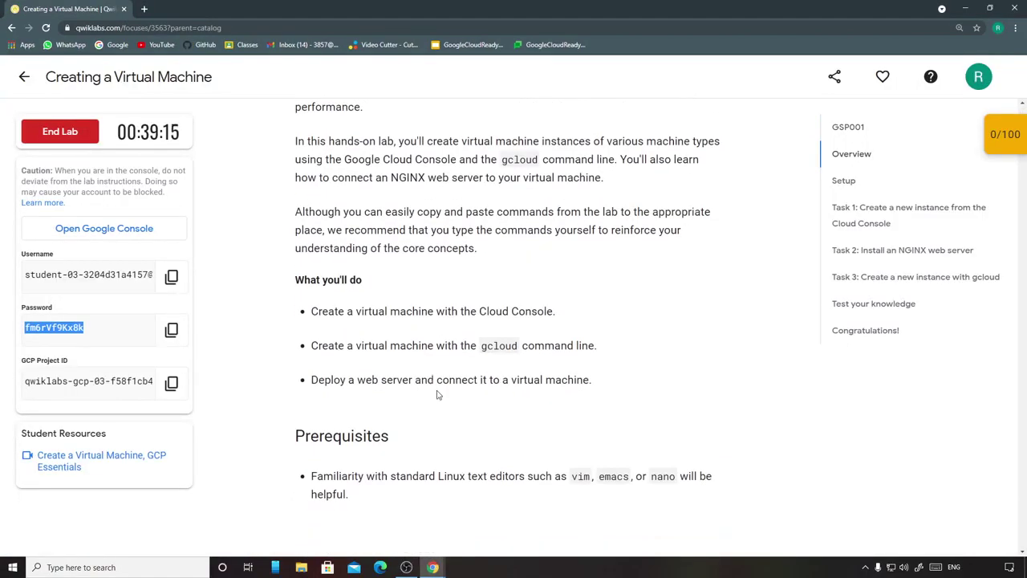
scroll(468, 388, "down", 20)
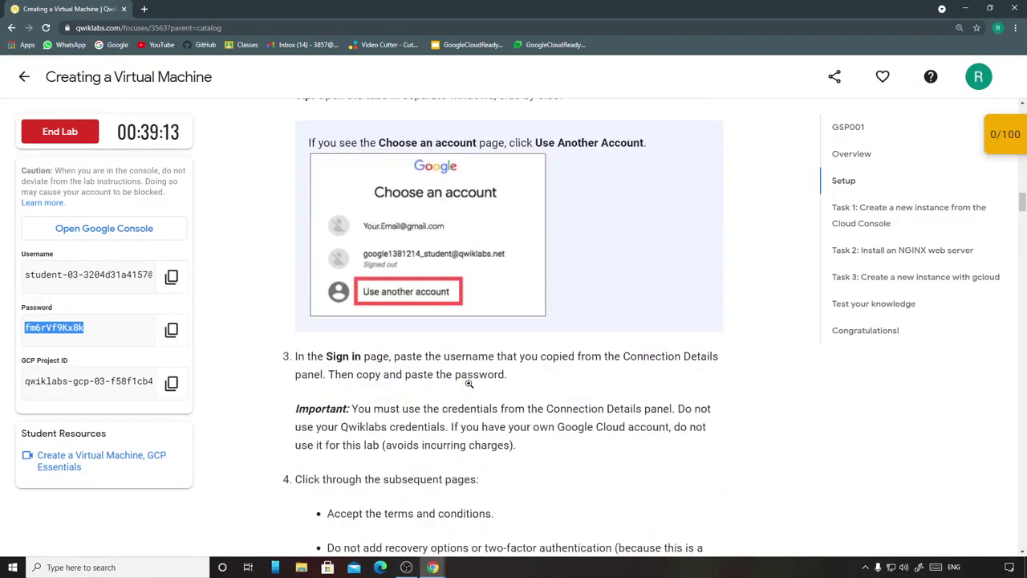
scroll(476, 395, "down", 2)
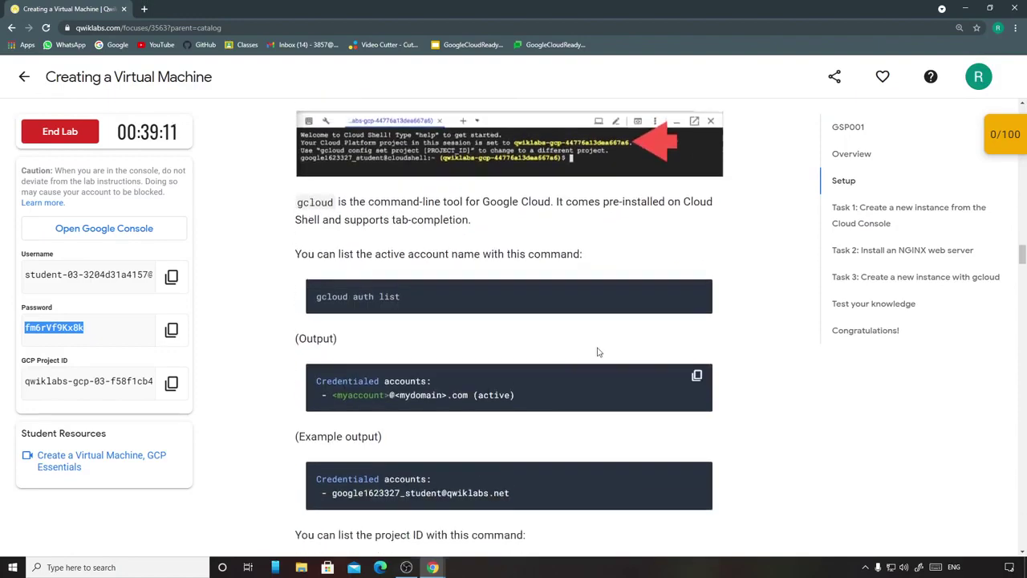
left_click(698, 297)
mouse_move(441, 569)
left_click(369, 513)
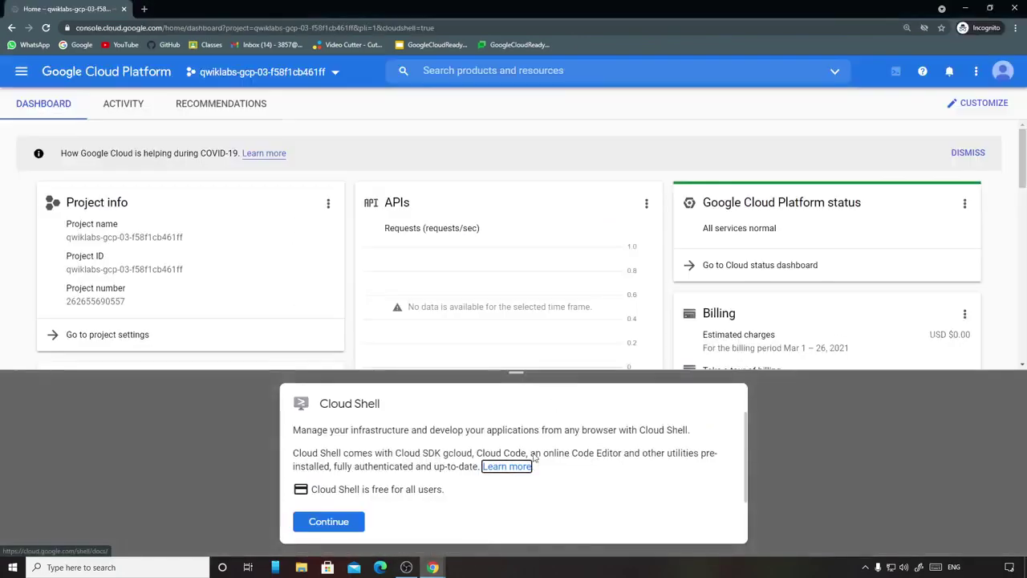
Continue into the Cloud Shell session, enlarge its terminal pane and run gcloud auth list.
left_click(326, 521)
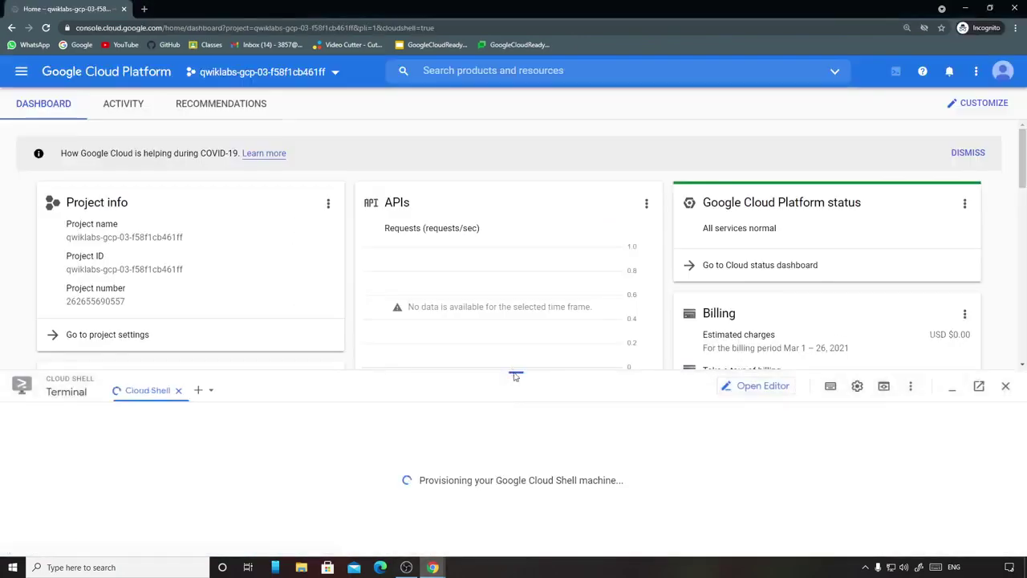
left_click_drag(515, 374, 516, 272)
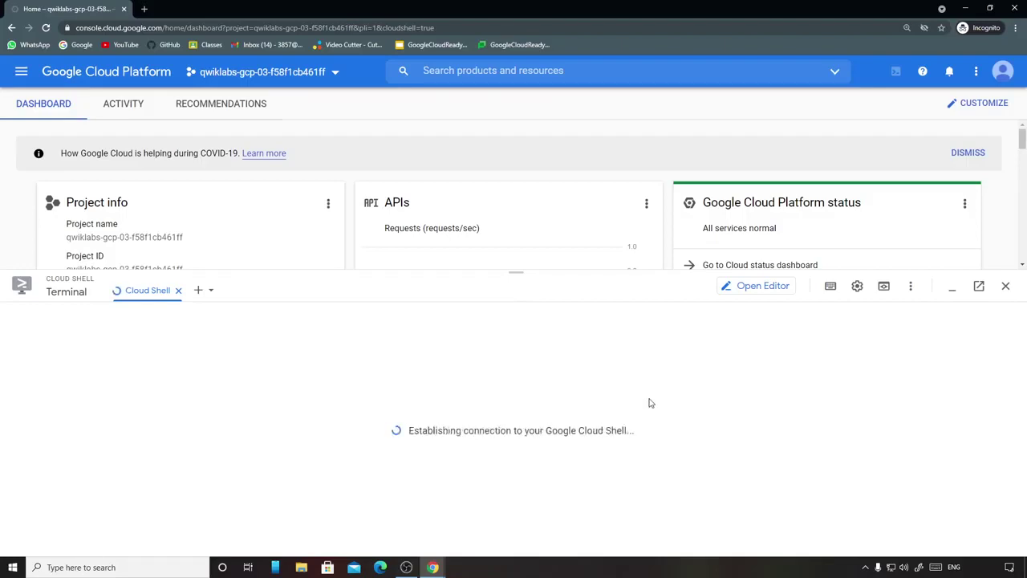
key("ctrl+v")
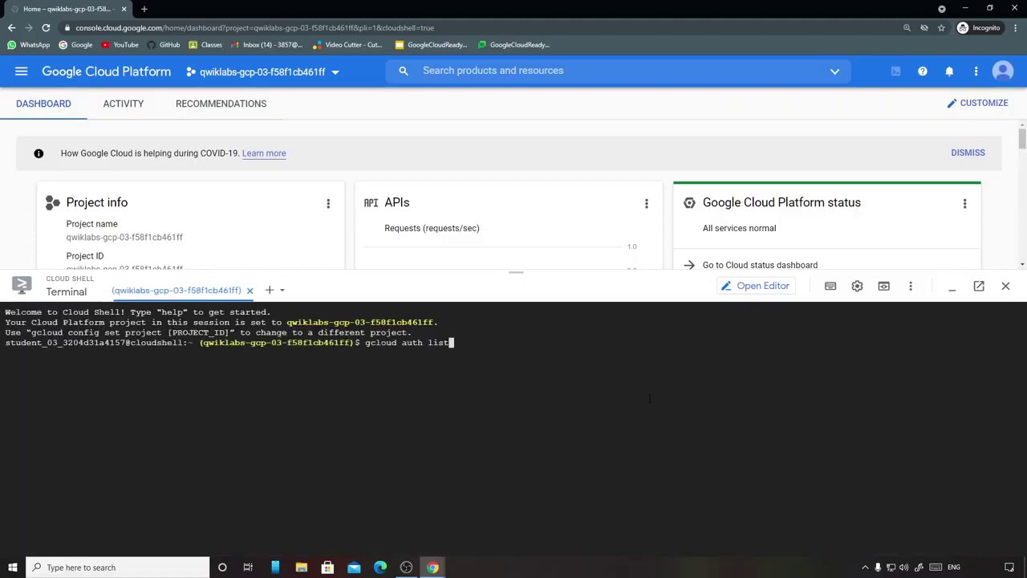
key("Return")
left_click(353, 469)
Look through the lab instructions up to the Task 1 table of VM instance settings, and return to the console.
mouse_move(433, 568)
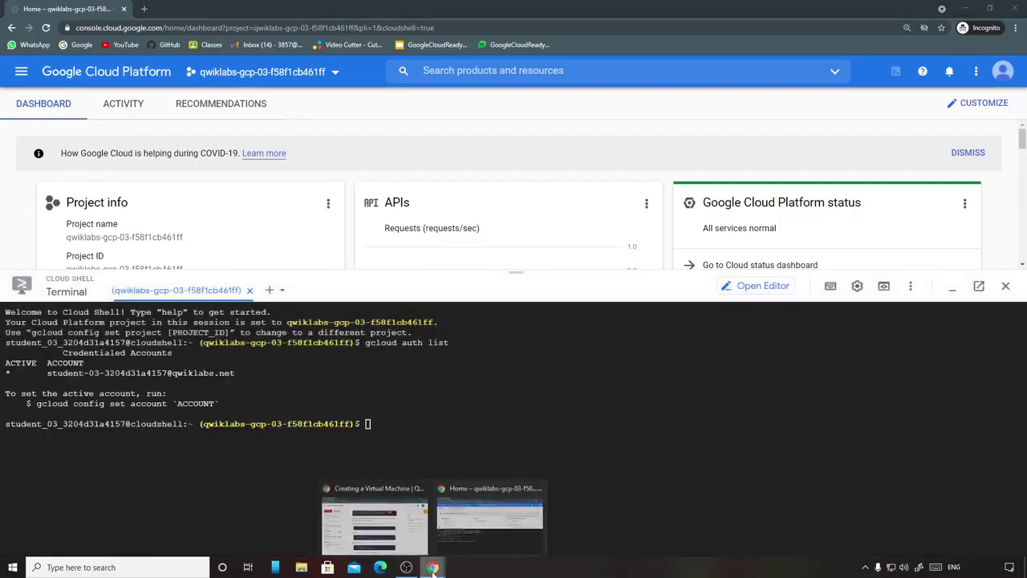
left_click(379, 525)
scroll(522, 448, "down", 6)
scroll(522, 447, "down", 10)
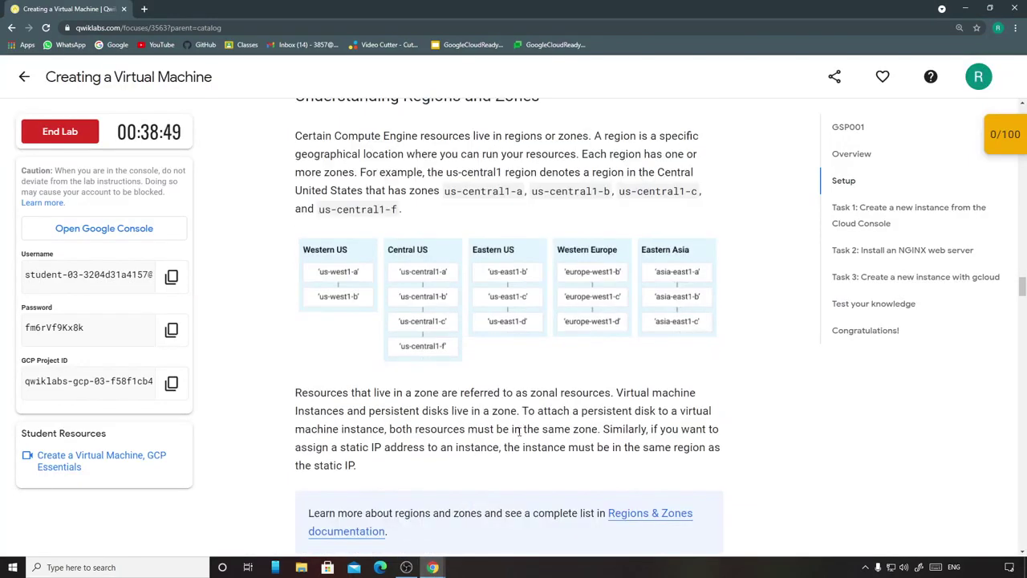
scroll(537, 387, "down", 3)
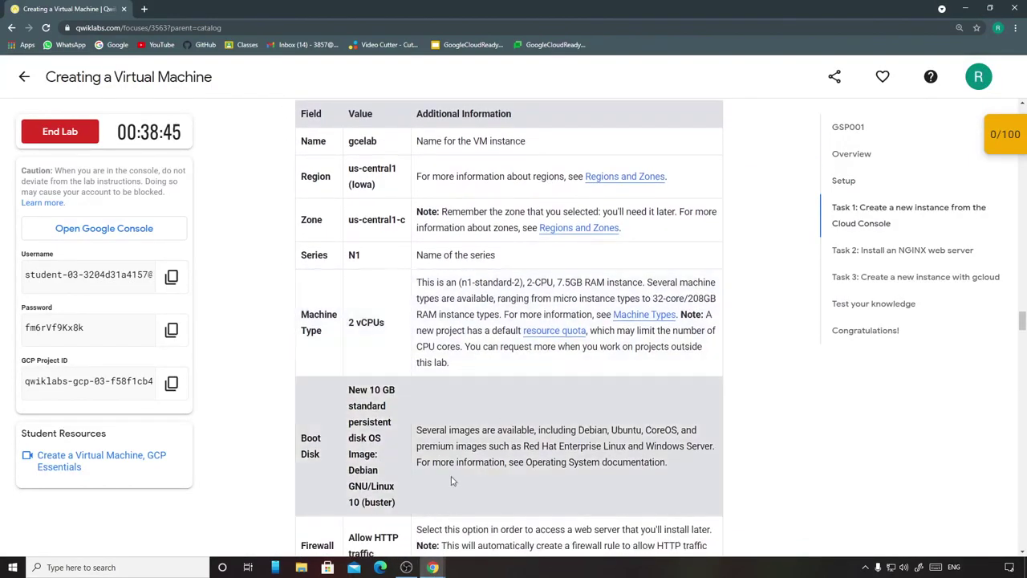
mouse_move(433, 567)
left_click(495, 518)
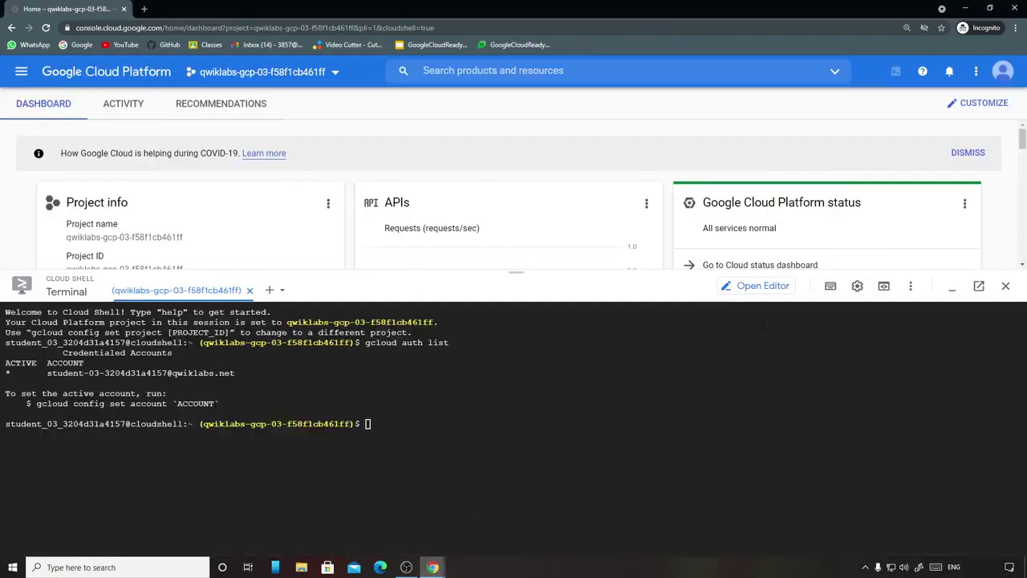
Minimize the Cloud Shell terminal and open the VM instances page of Compute Engine.
left_click(952, 286)
left_click(21, 70)
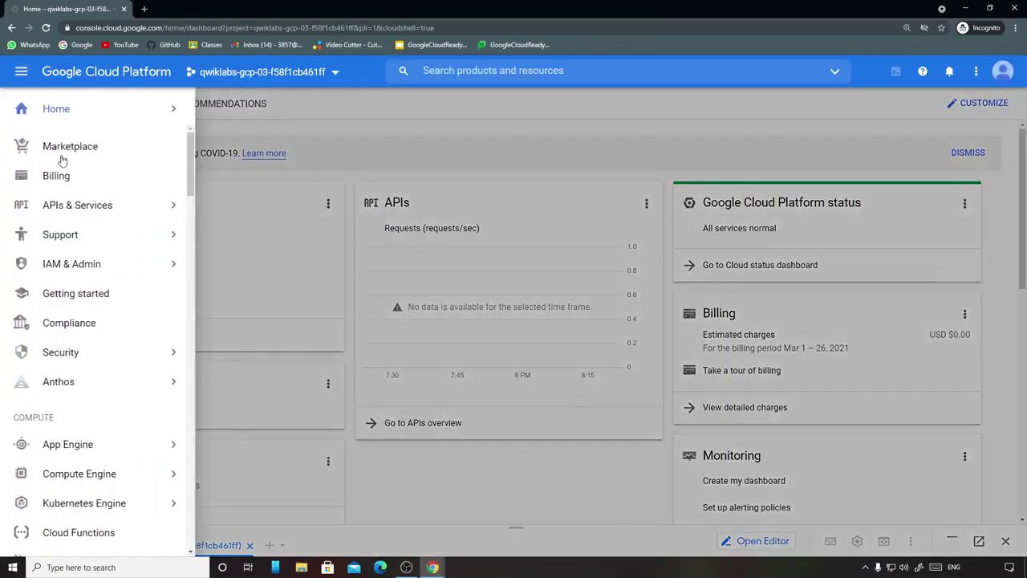
scroll(104, 346, "down", 2)
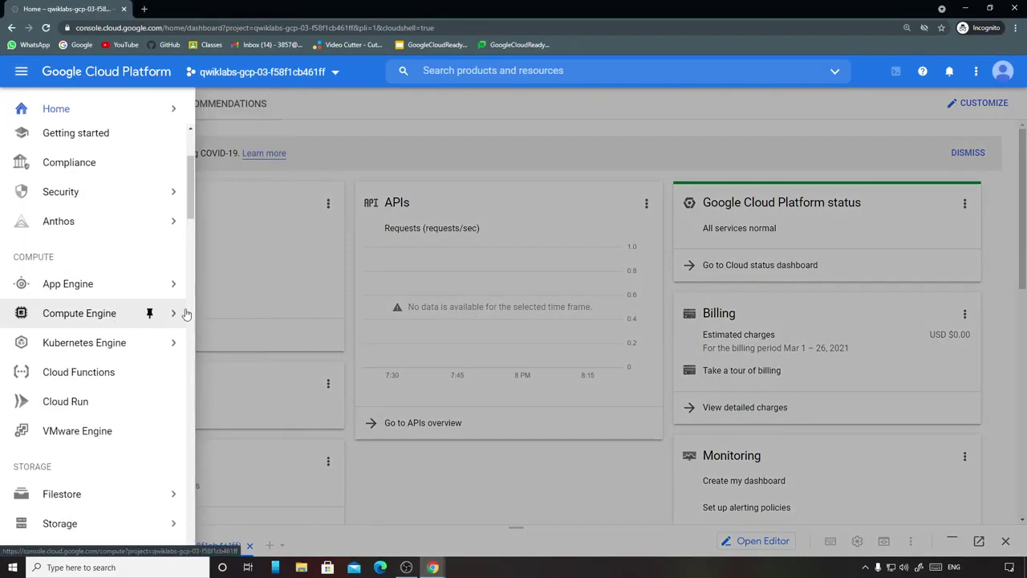
mouse_move(173, 313)
left_click(233, 98)
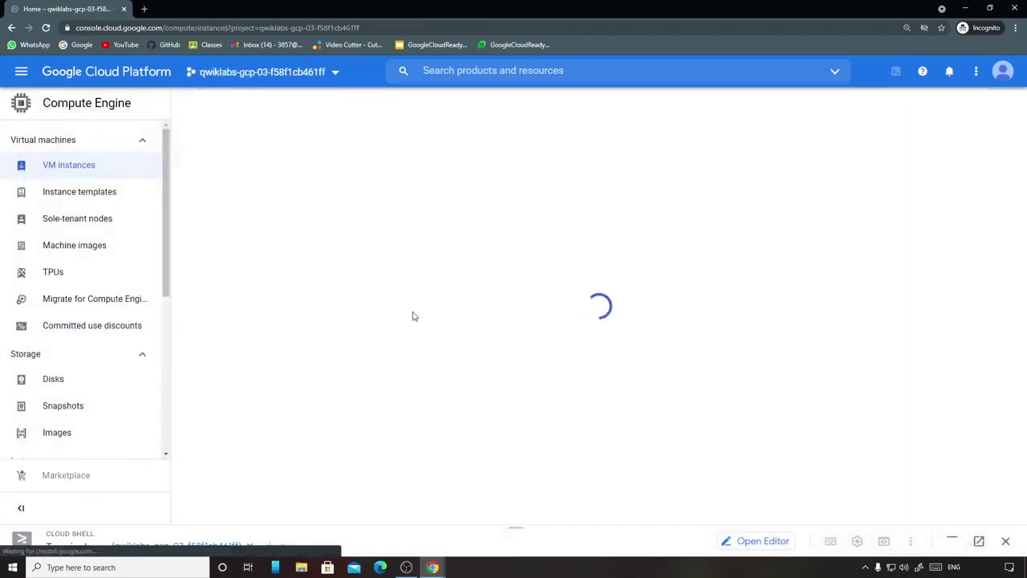
Look through the Task 1 instance settings and SSH instructions, select the instance name gcelab, and return to the console.
left_click(433, 569)
left_click(373, 514)
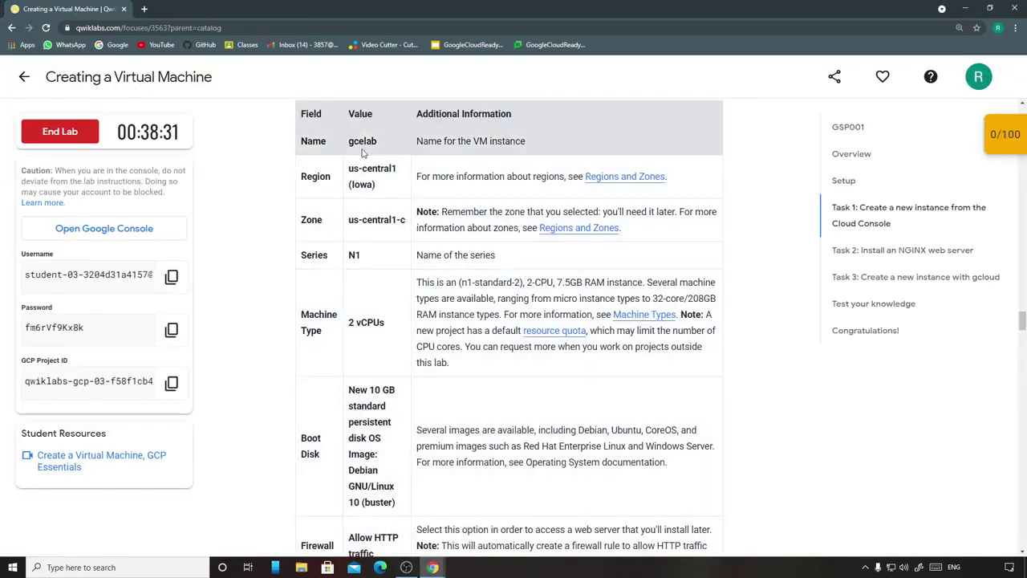
double_click(363, 141)
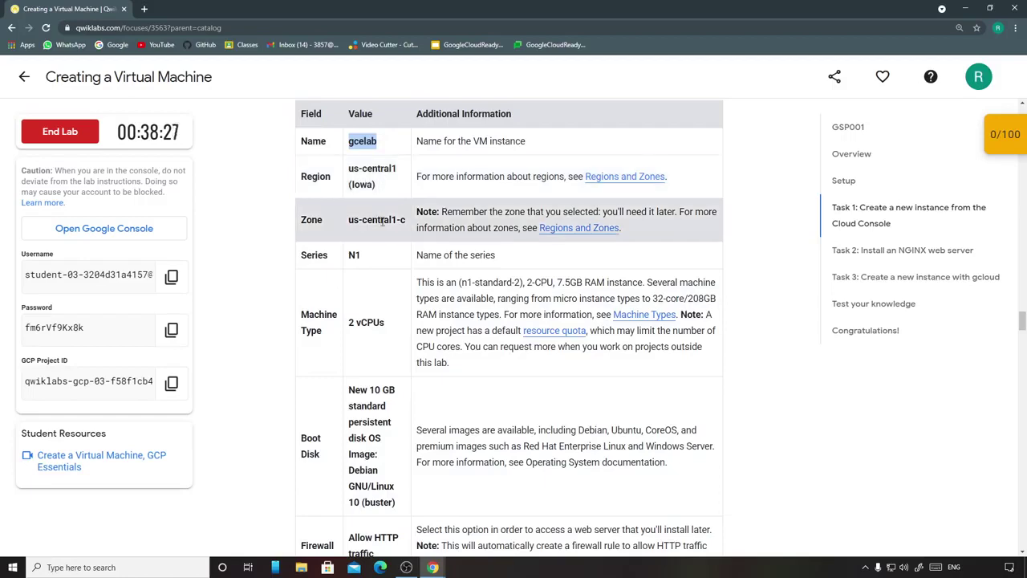
scroll(375, 342, "down", 2)
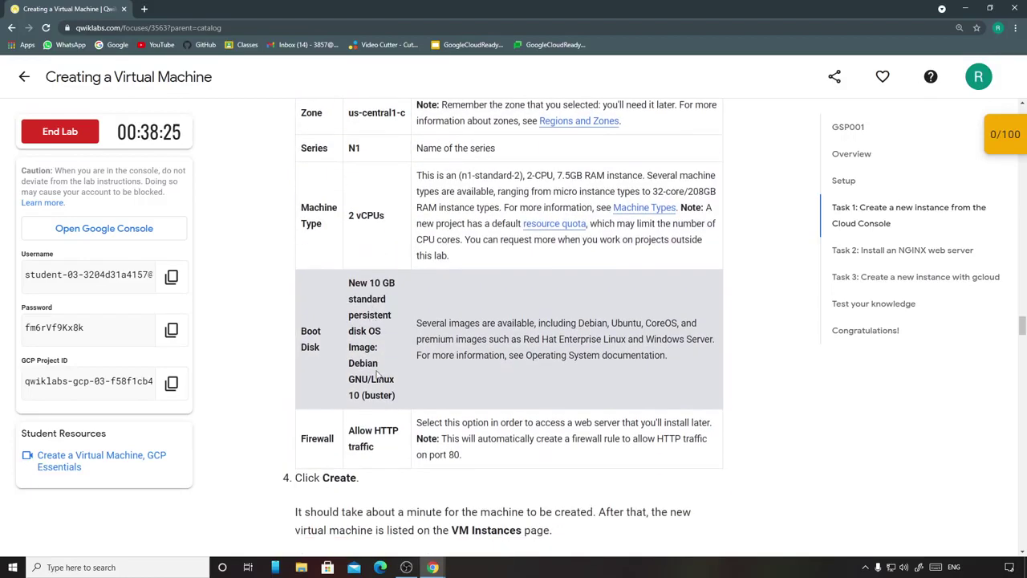
scroll(375, 340, "down", 3)
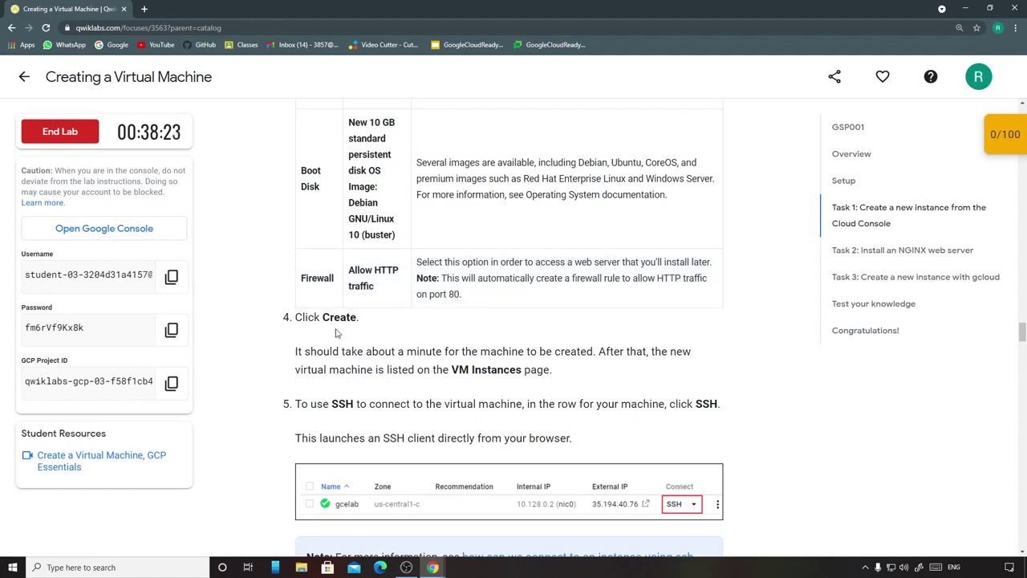
scroll(456, 390, "down", 3)
mouse_move(442, 566)
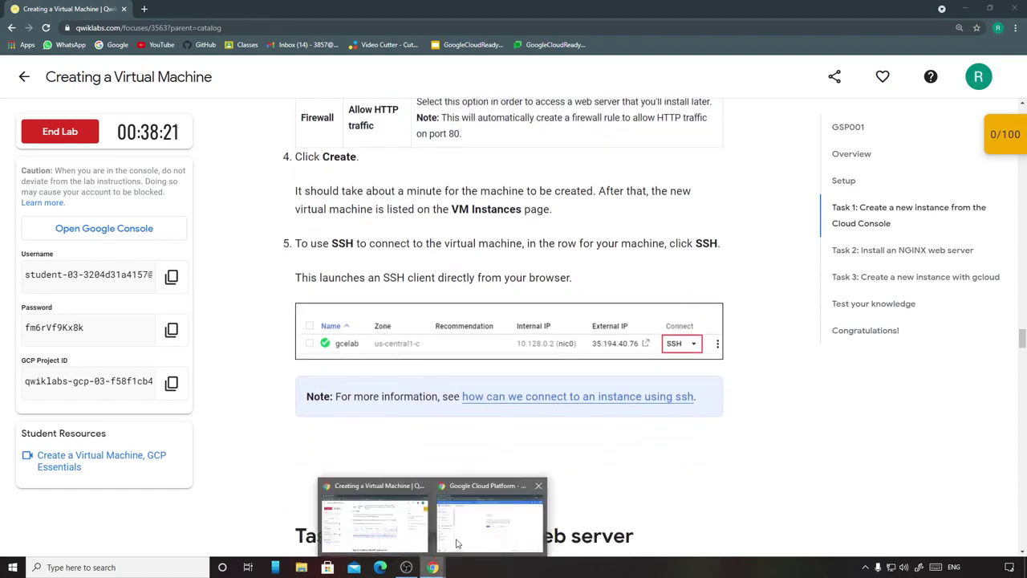
left_click(489, 522)
Start creating a VM instance named gcelab in region us-central1 (Iowa), zone us-central1-c.
left_click(503, 305)
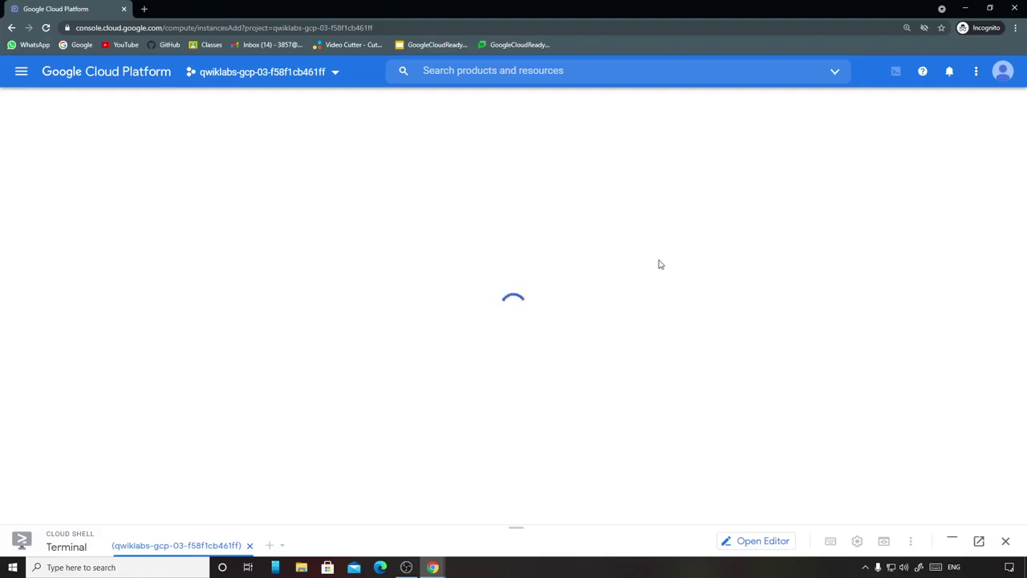
triple_click(384, 165)
type("gcelab")
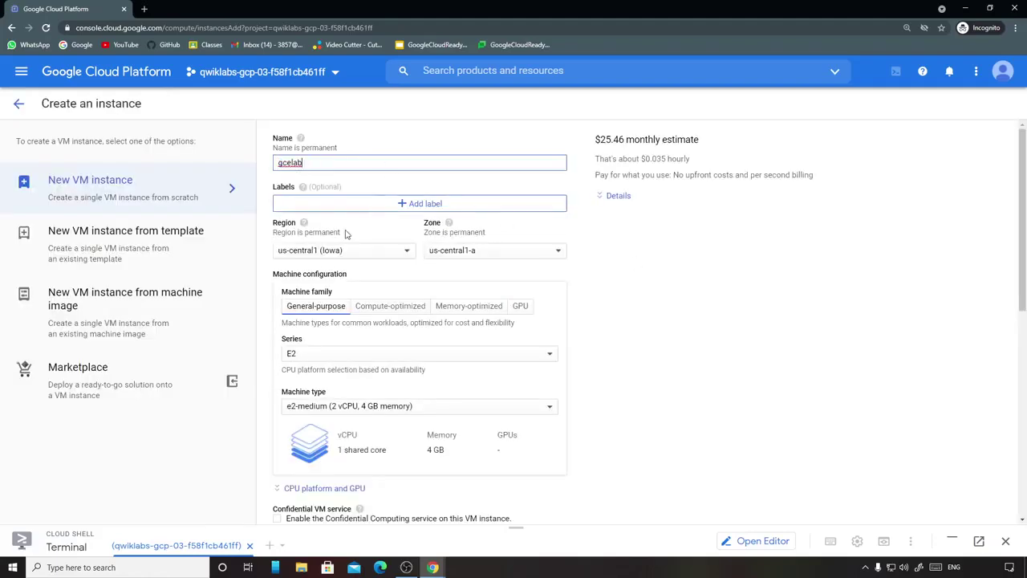
left_click(344, 249)
left_click(612, 254)
left_click(516, 250)
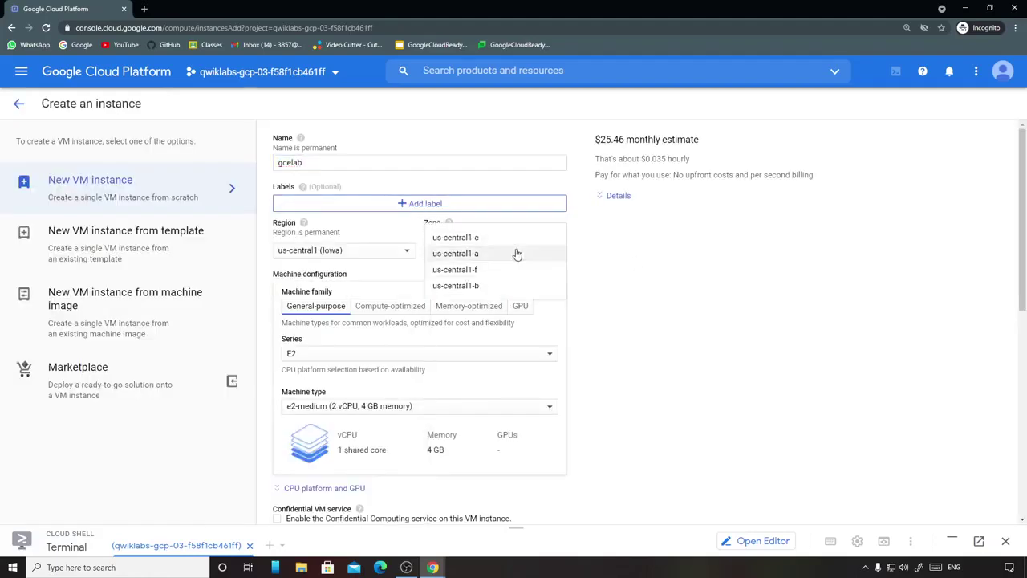
left_click(473, 236)
Set the machine configuration to series N1 with machine type n1-standard-2 (2 vCPU, 7.5 GB memory).
scroll(405, 227, "down", 2)
left_click(398, 199)
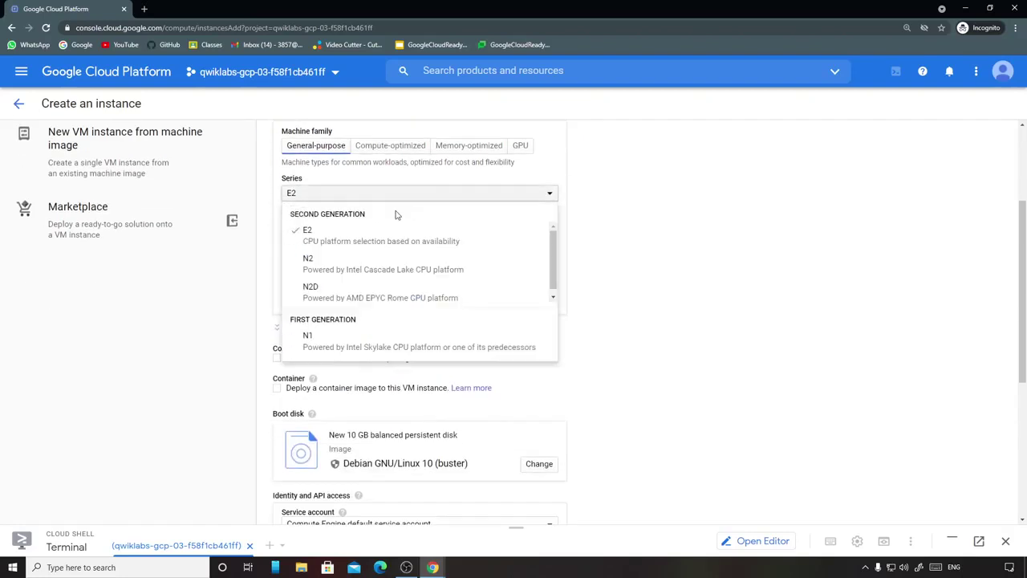
left_click(350, 335)
left_click(363, 251)
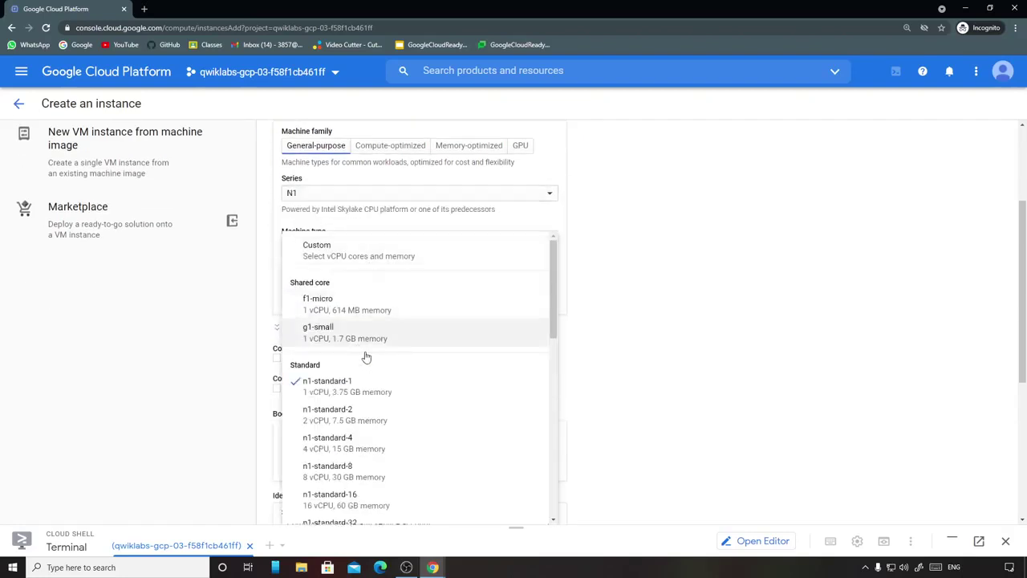
left_click(398, 414)
Allow HTTP traffic in the firewall settings, create the gcelab instance and close the tutorial pane.
scroll(393, 351, "down", 3)
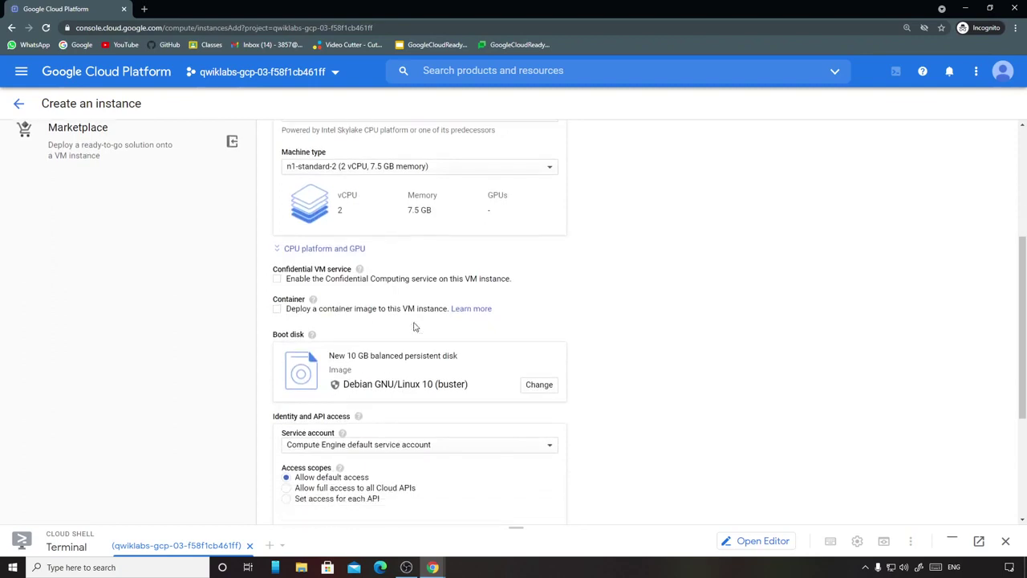
scroll(385, 283, "down", 1)
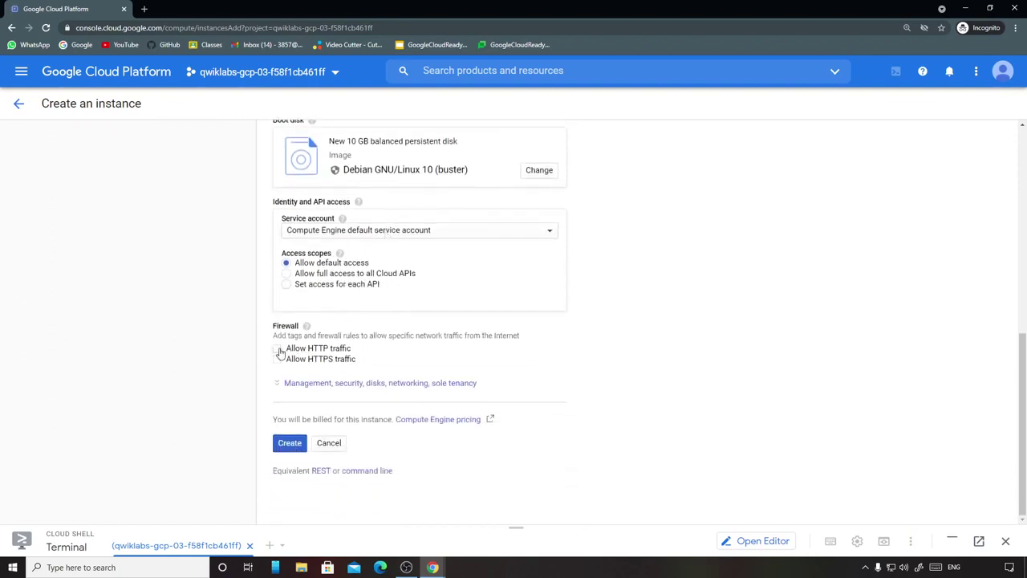
left_click(288, 450)
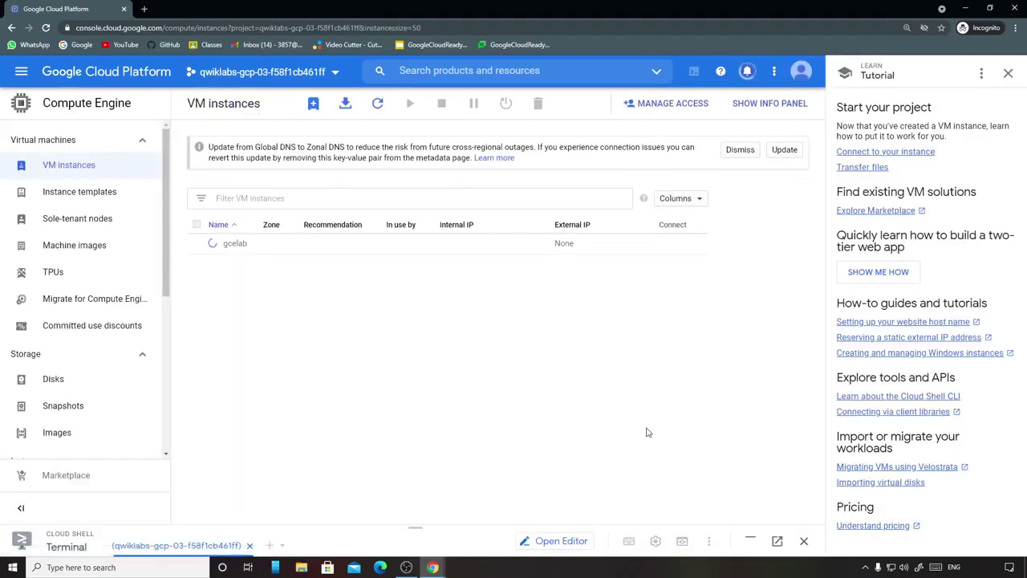
left_click(1008, 73)
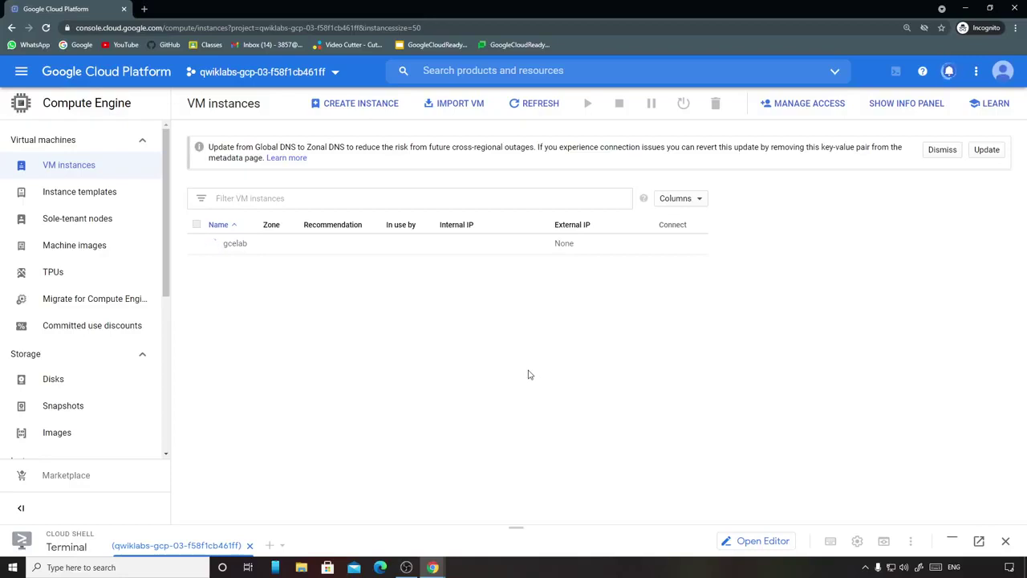
Copy the sudo su - command from Task 2 of the lab instructions and return to the console.
mouse_move(433, 568)
left_click(394, 523)
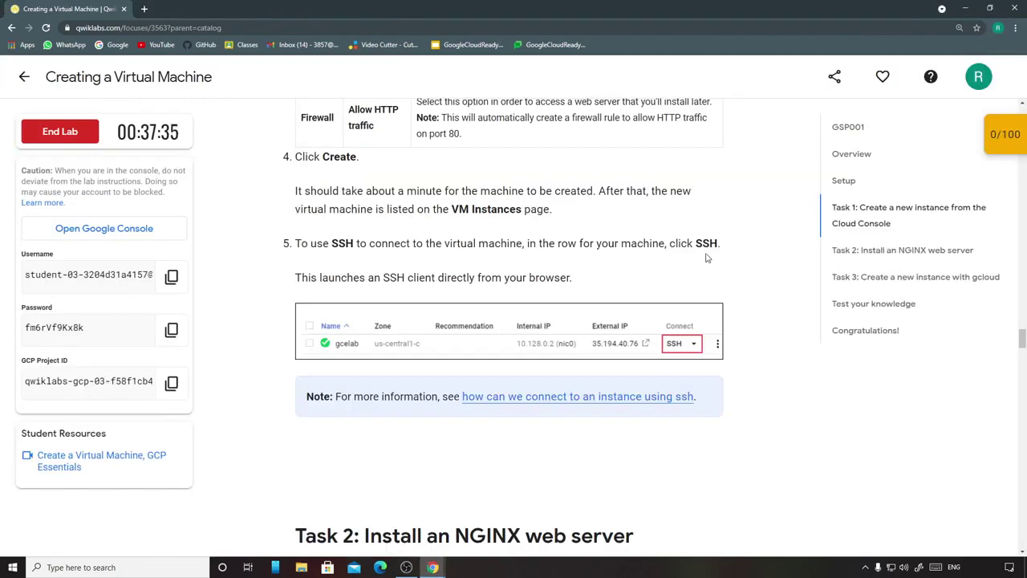
scroll(553, 471, "down", 5)
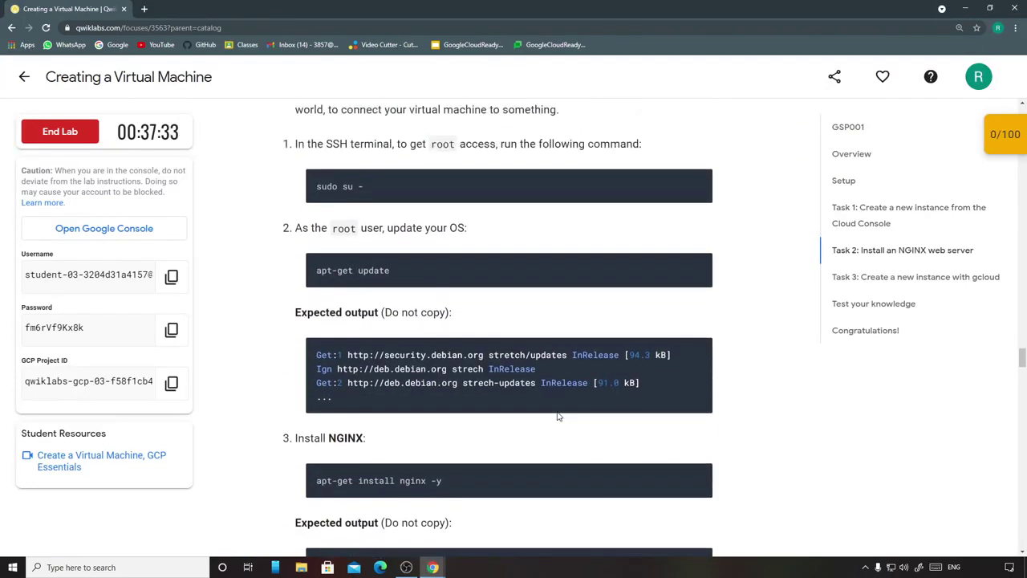
left_click(697, 295)
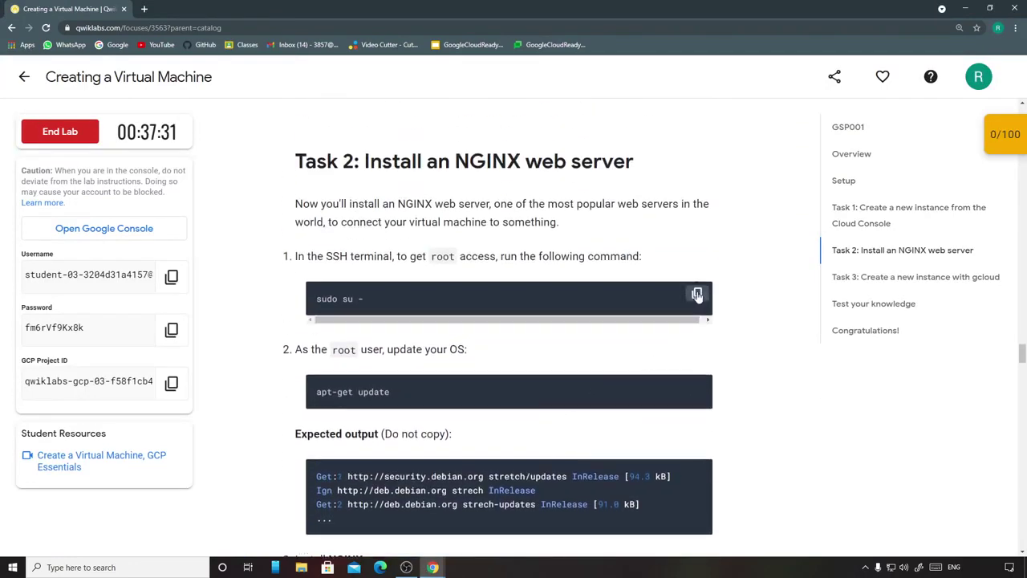
mouse_move(441, 565)
left_click(458, 526)
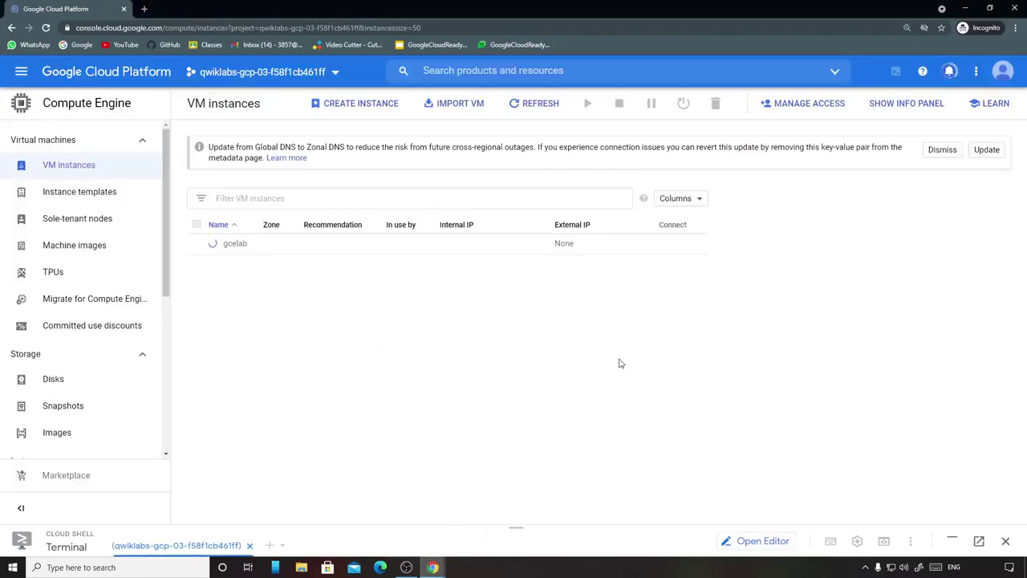
Refresh the VM instances list, dismiss the DNS notice and open an SSH session to gcelab with its tunnel notice dismissed.
left_click(530, 105)
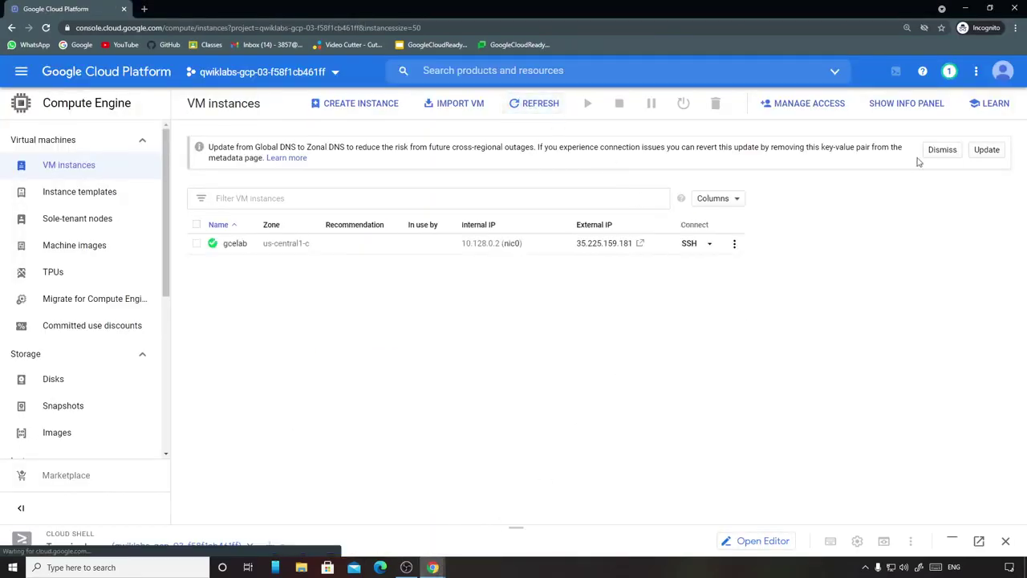
left_click(940, 152)
left_click(687, 204)
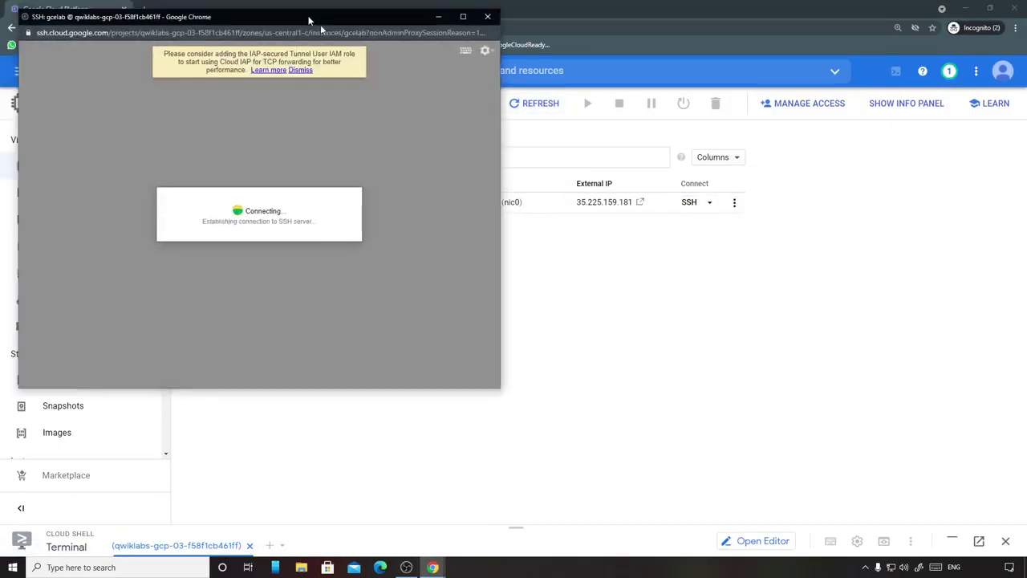
left_click_drag(294, 10, 589, 110)
left_click(580, 162)
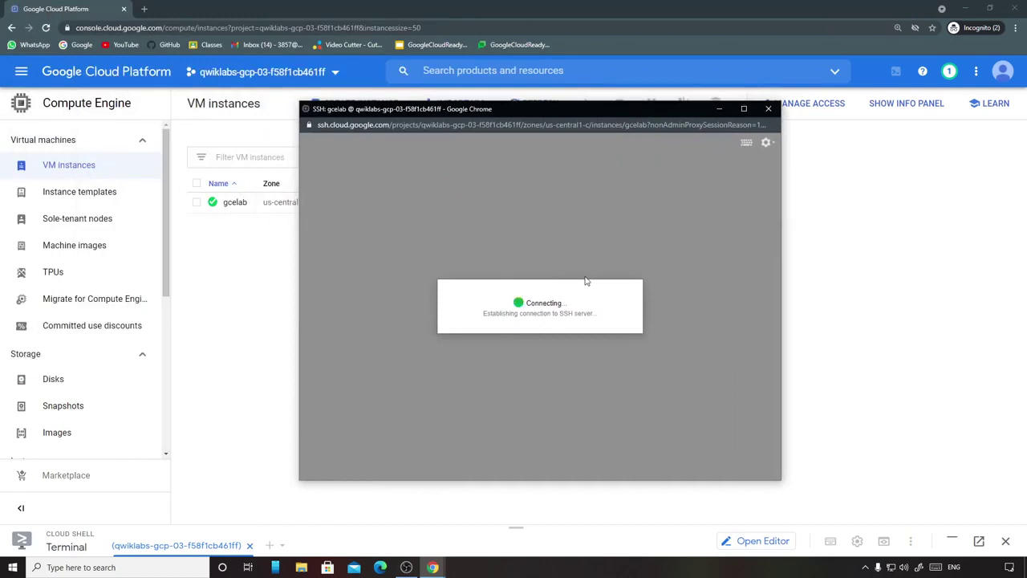
Check the root access command in the lab instructions, enlarge the SSH terminal's text and run sudo su -.
mouse_move(434, 562)
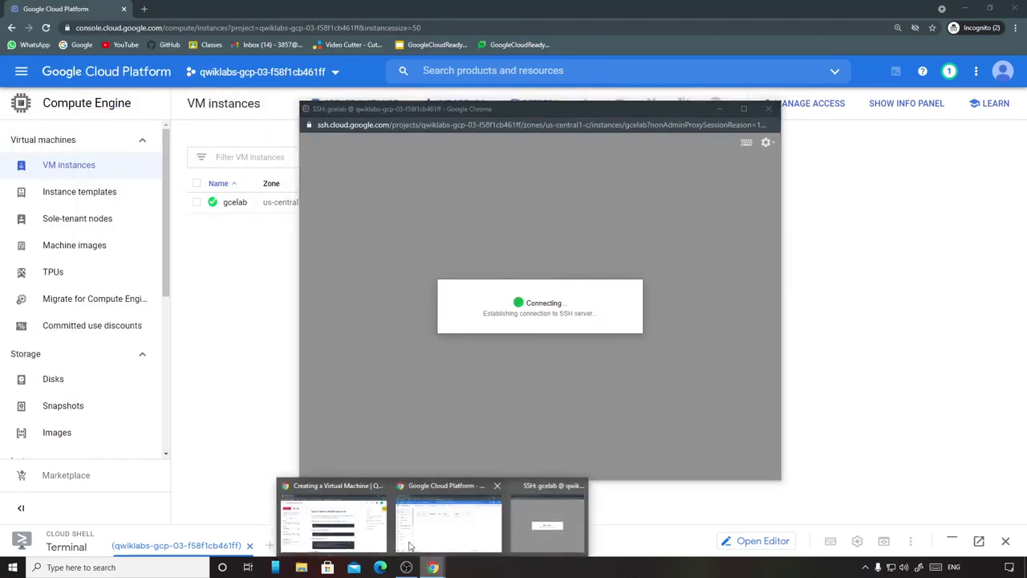
left_click(334, 521)
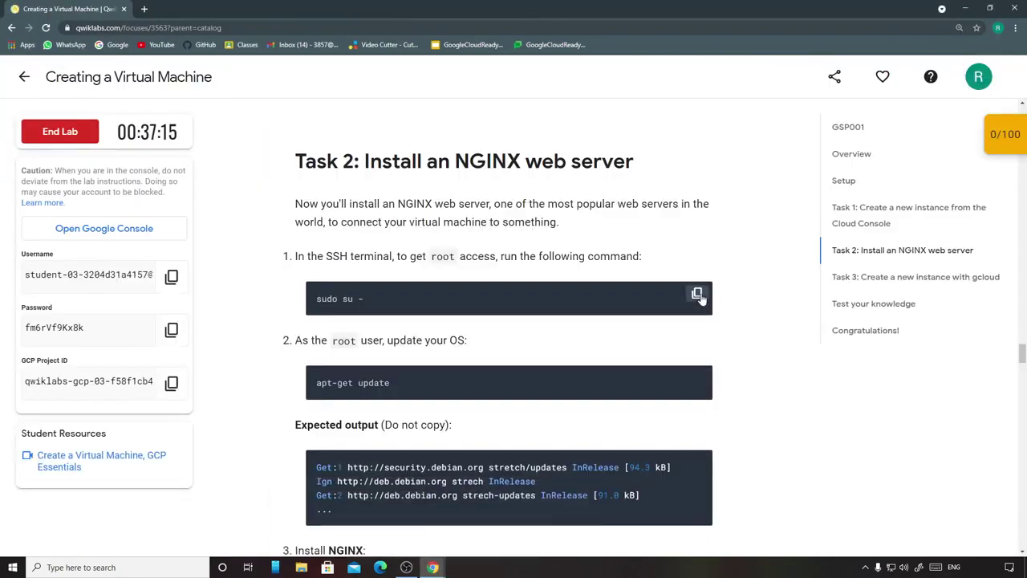
mouse_move(432, 567)
left_click(549, 522)
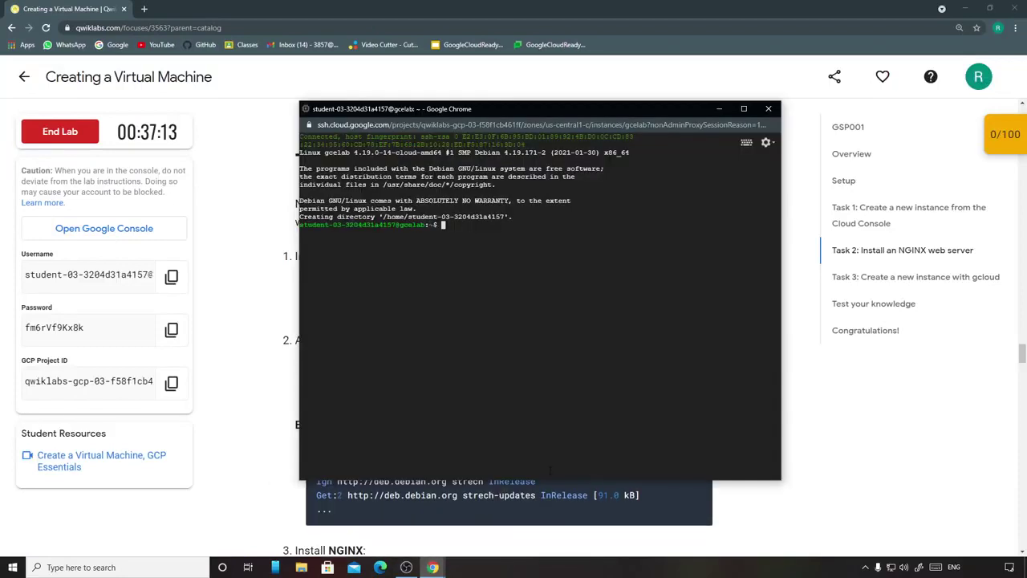
key("ctrl+plus")
key("ctrl+plus")
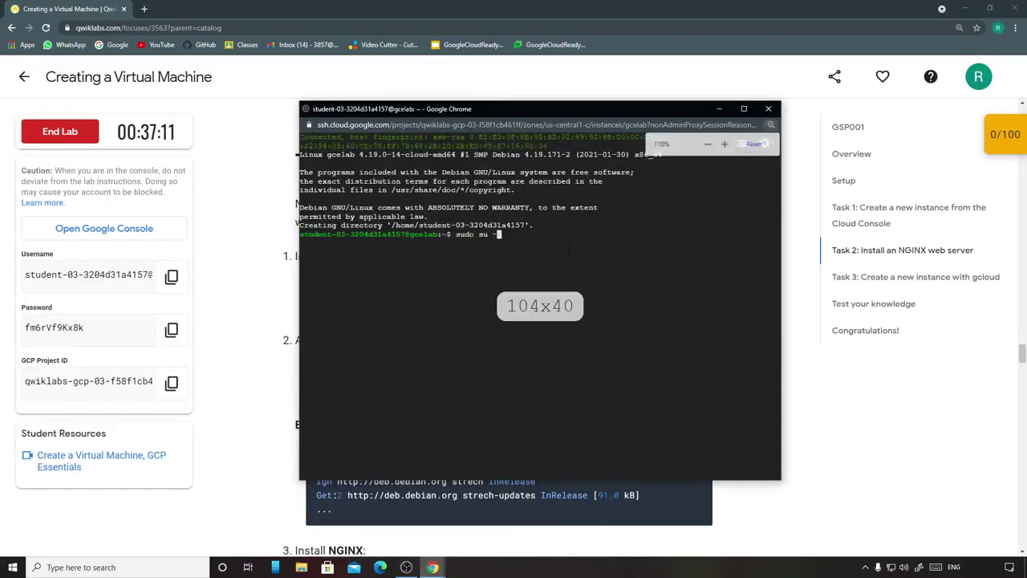
type("sudo su -")
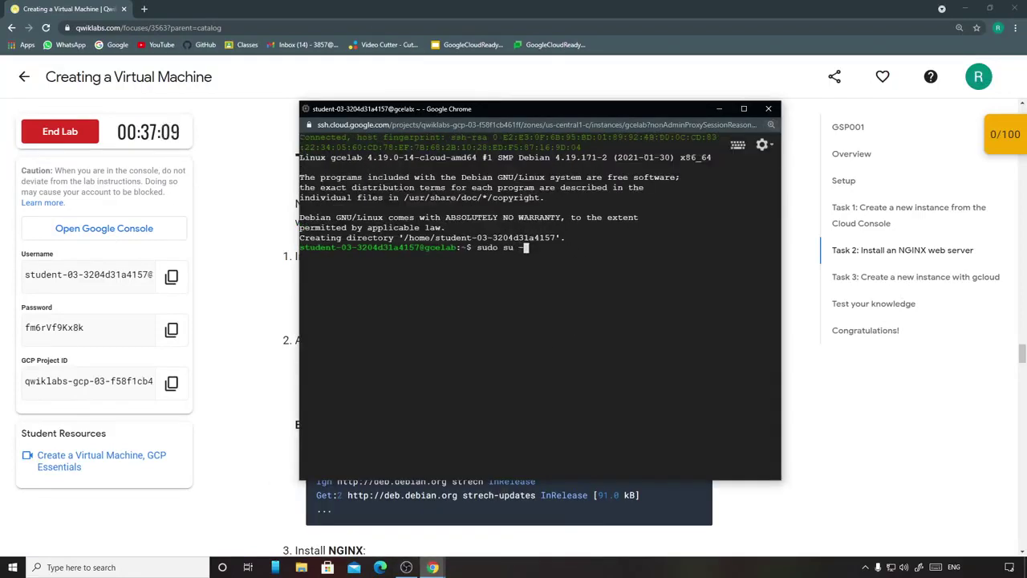
key("Return")
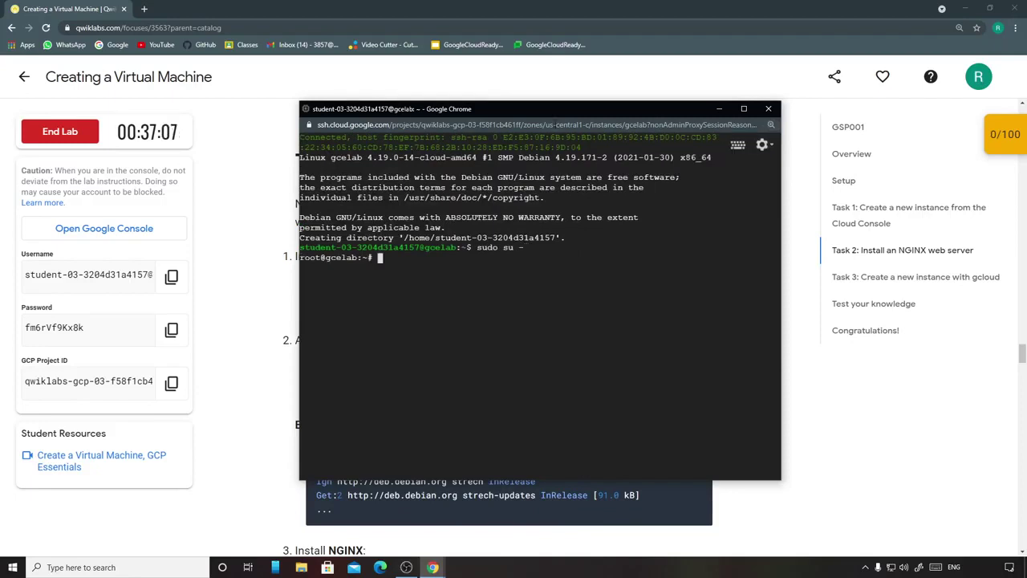
Place the SSH window beside the lab instructions and update the OS with apt-get update.
left_click_drag(554, 117, 755, 118)
left_click(243, 386)
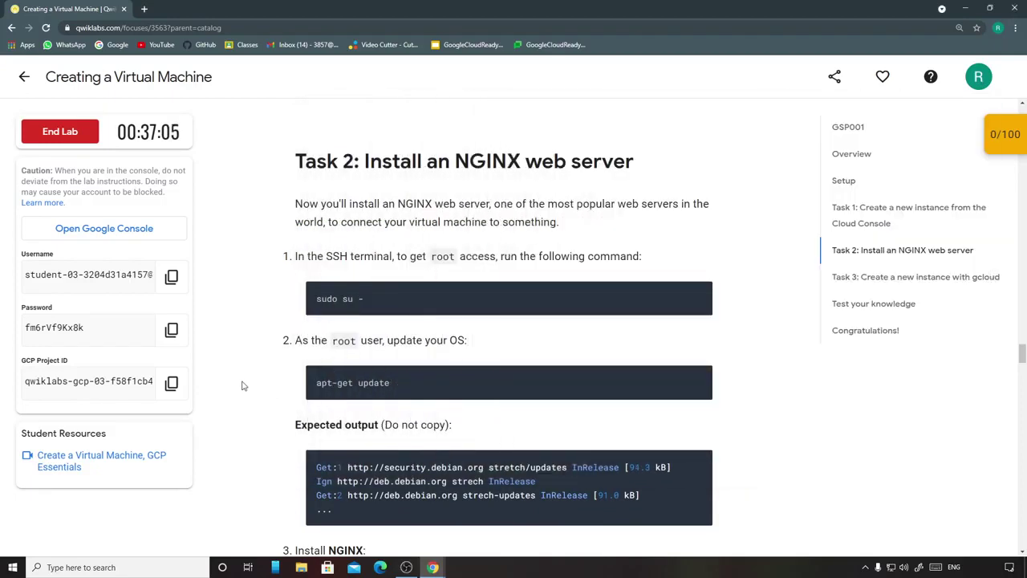
mouse_move(433, 567)
left_click(513, 514)
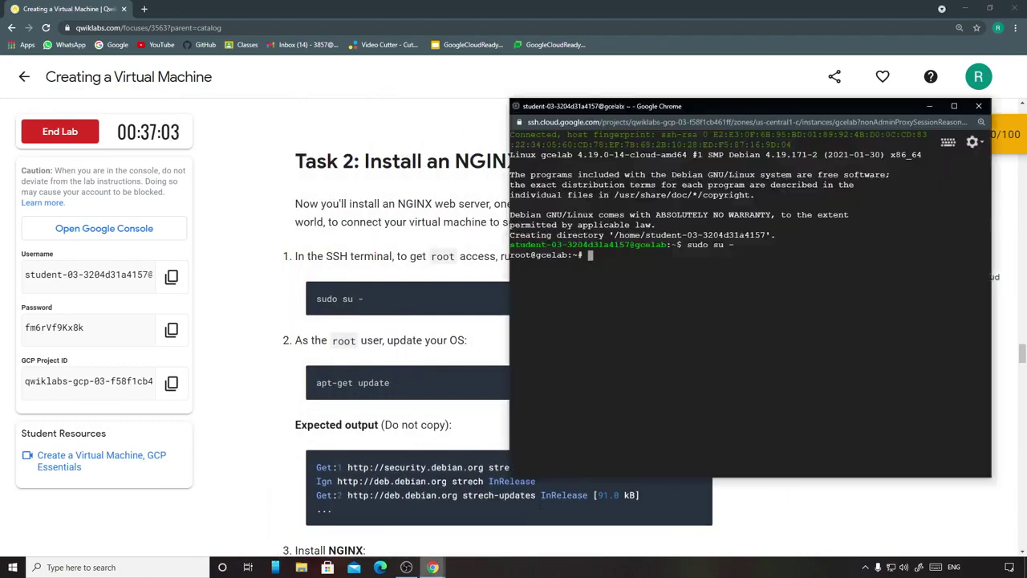
type("apt-get update")
key("Return")
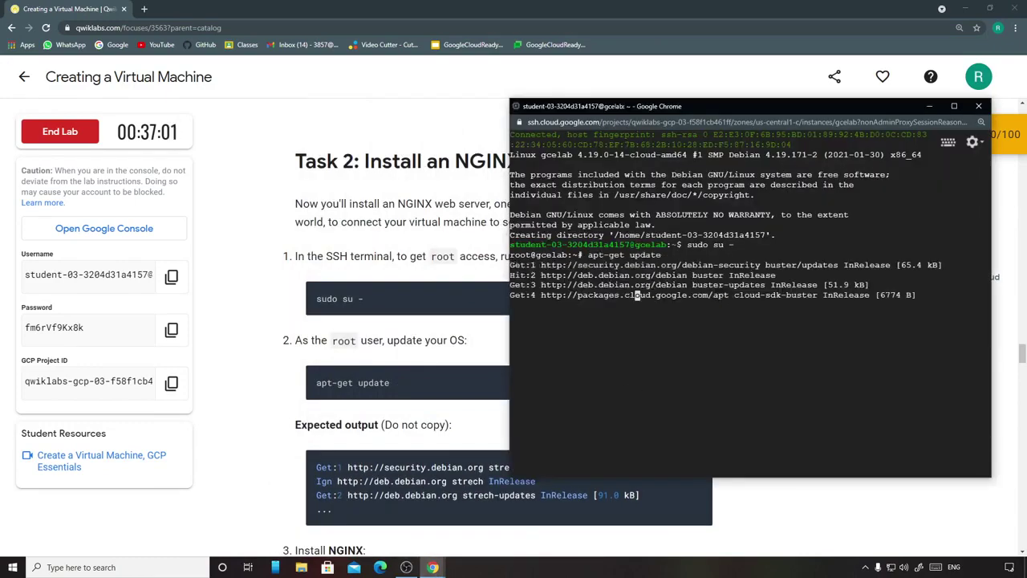
Copy the NGINX install command from the lab instructions and run apt-get install nginx -y in the SSH session.
left_click_drag(800, 110, 523, 78)
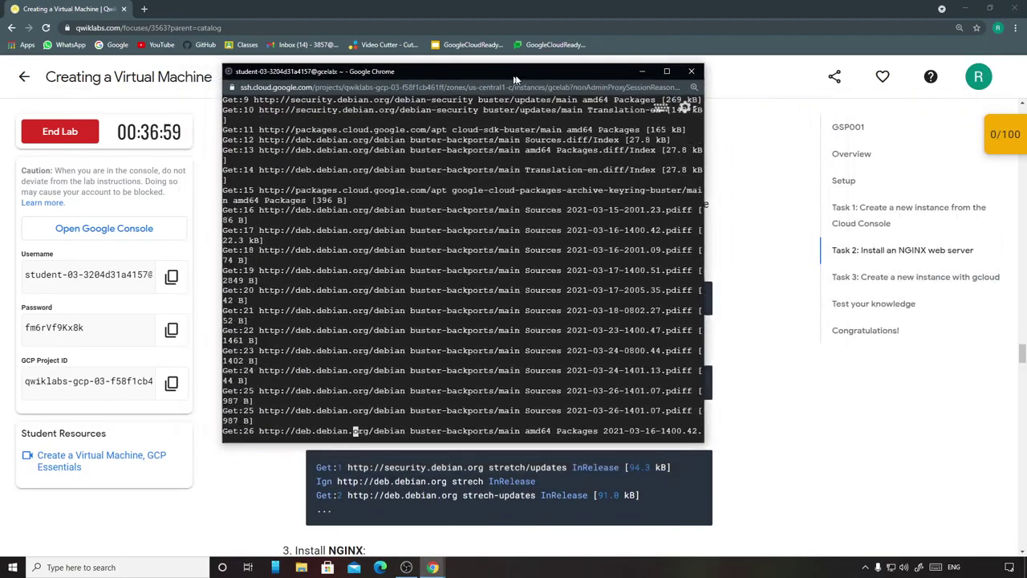
scroll(763, 390, "down", 4)
scroll(765, 398, "up", 3)
scroll(765, 398, "down", 1)
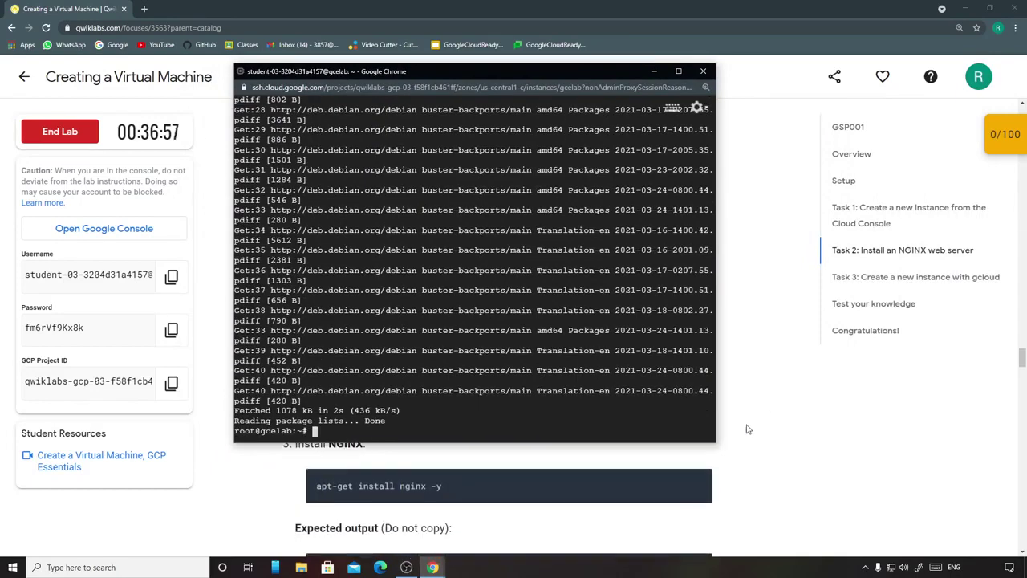
left_click(703, 487)
mouse_move(432, 567)
left_click(545, 521)
key("ctrl+v")
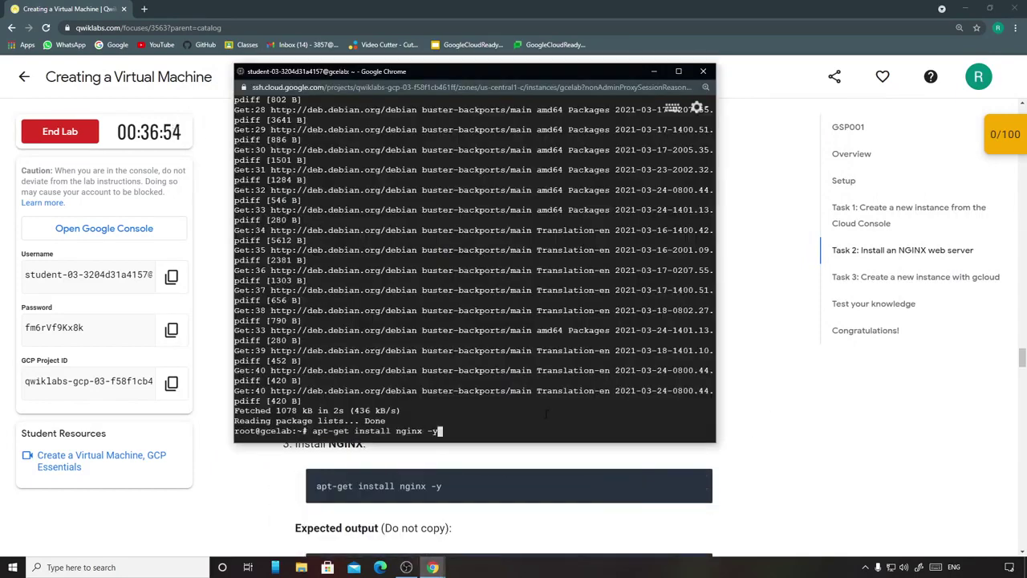
key("Return")
Copy the NGINX check command from the lab instructions and run ps auwx | grep nginx in the SSH session.
scroll(639, 491, "down", 5)
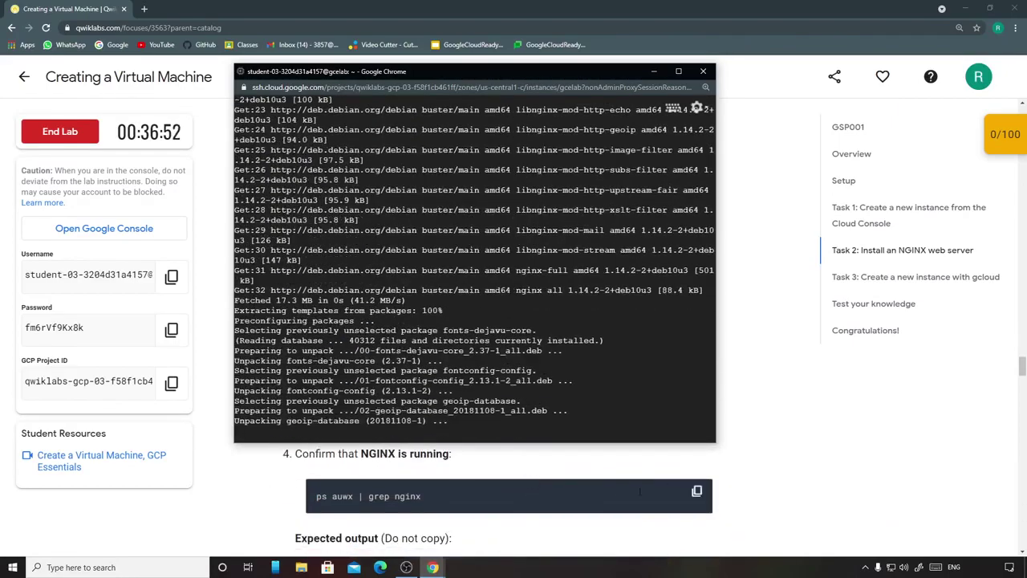
left_click(640, 491)
mouse_move(450, 556)
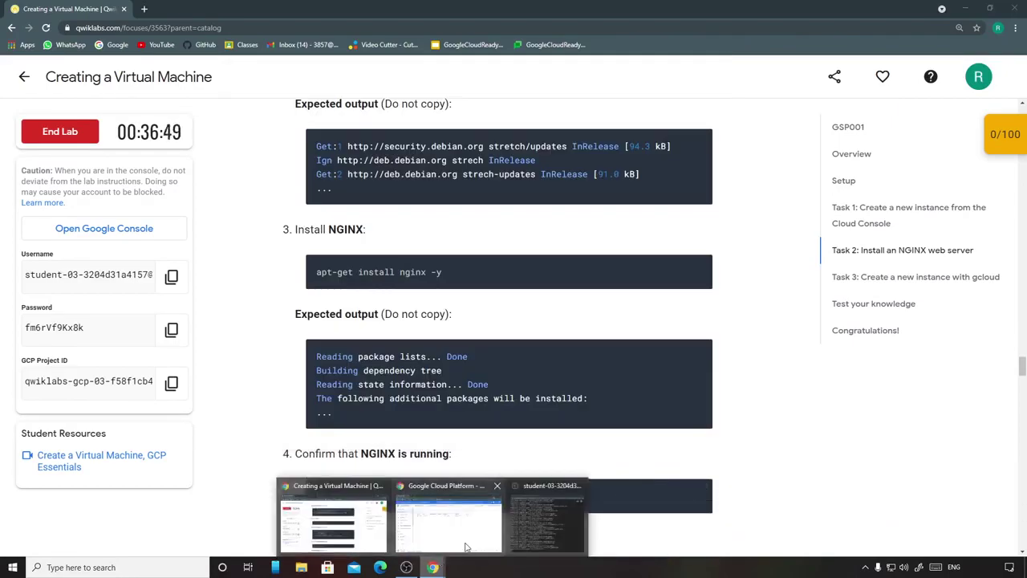
left_click(549, 522)
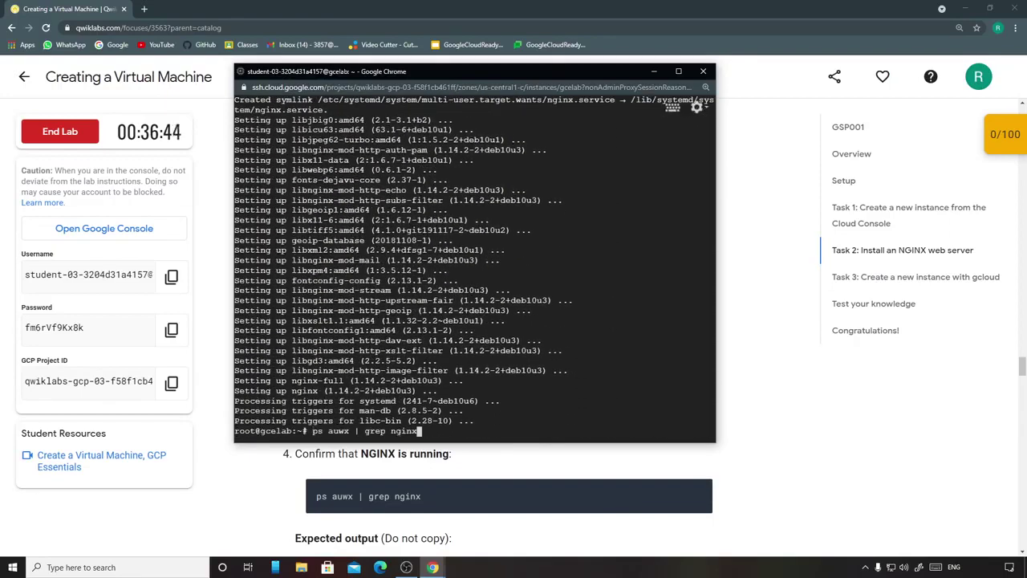
key("Return")
Return to the lab instructions and check progress for the Compute Engine instance and Nginx server checkpoint.
left_click(742, 498)
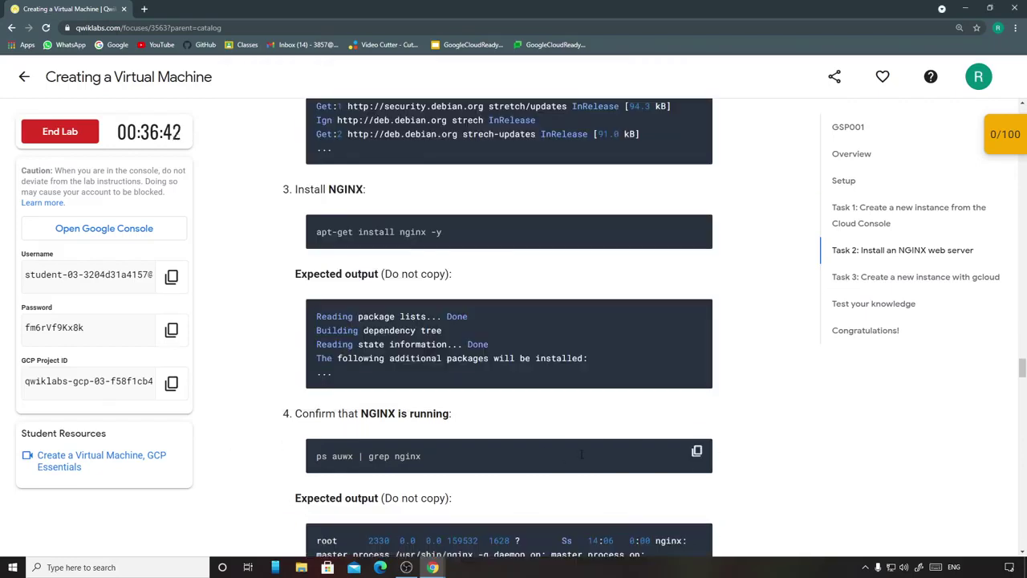
scroll(572, 431, "down", 5)
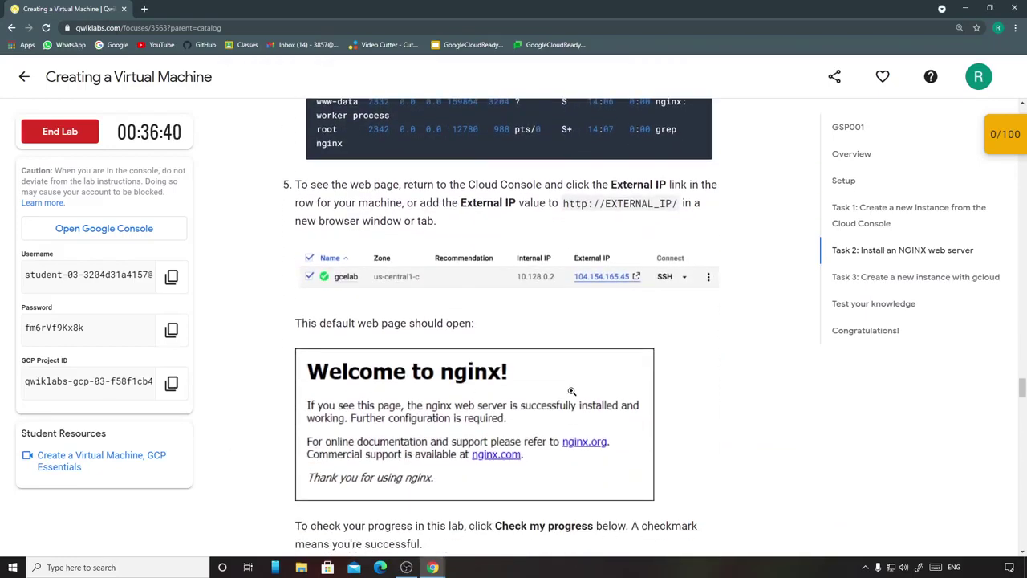
scroll(571, 401, "down", 3)
left_click(414, 367)
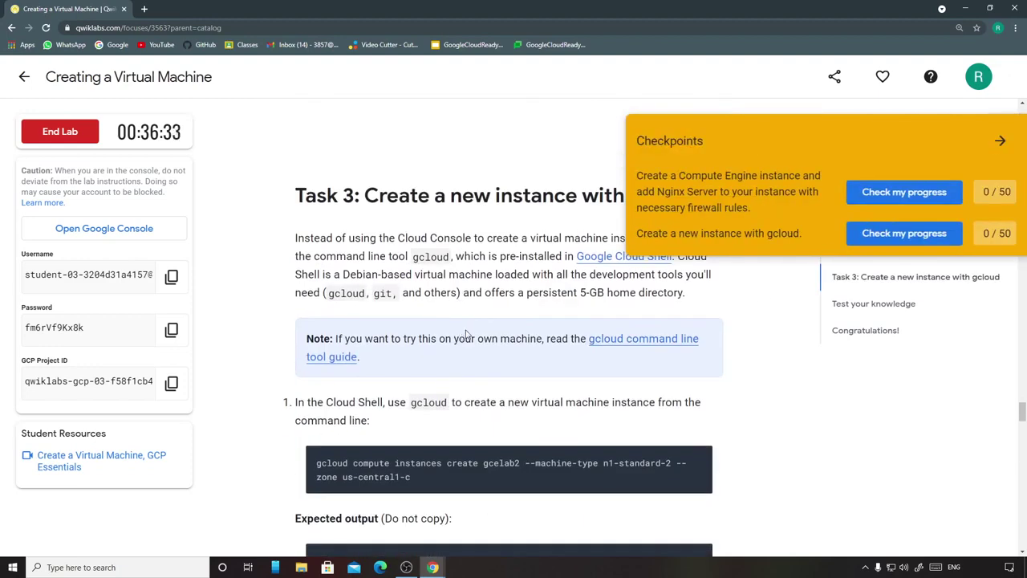
Copy the Task 3 gcloud command that creates gcelab2 from the lab instructions and switch to the Google Cloud console.
scroll(470, 333, "down", 6)
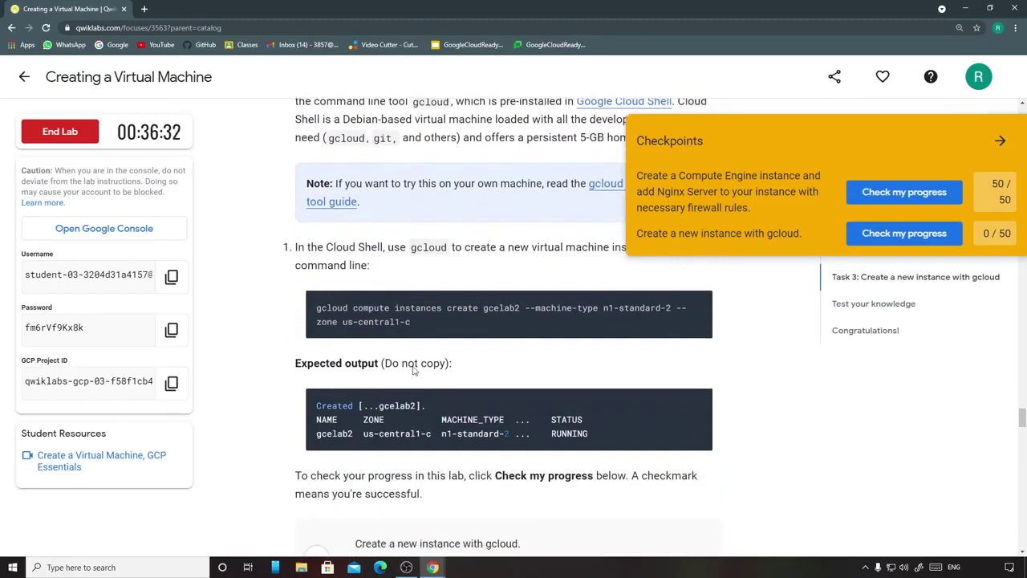
scroll(476, 328, "up", 1)
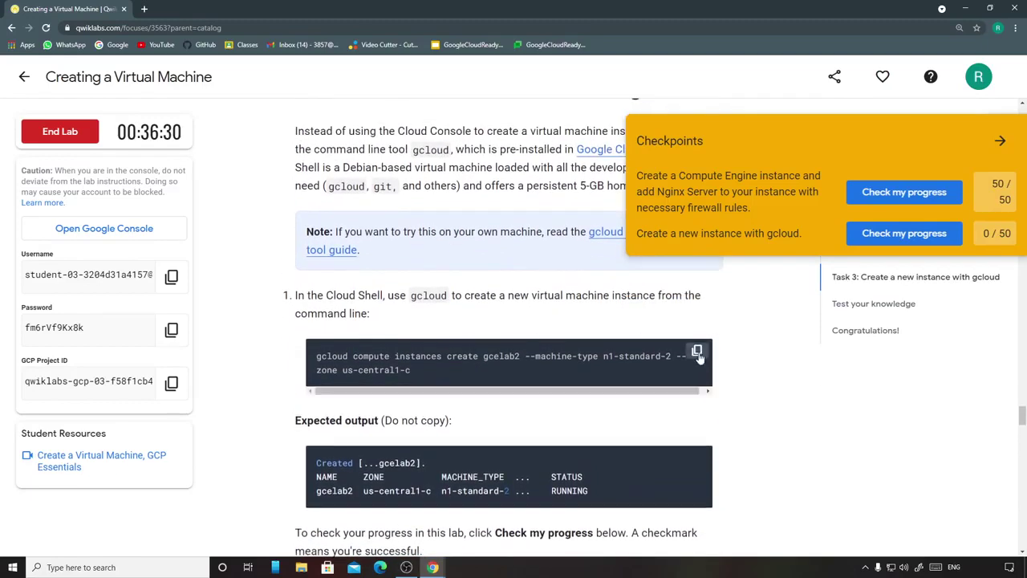
mouse_move(433, 568)
left_click(422, 514)
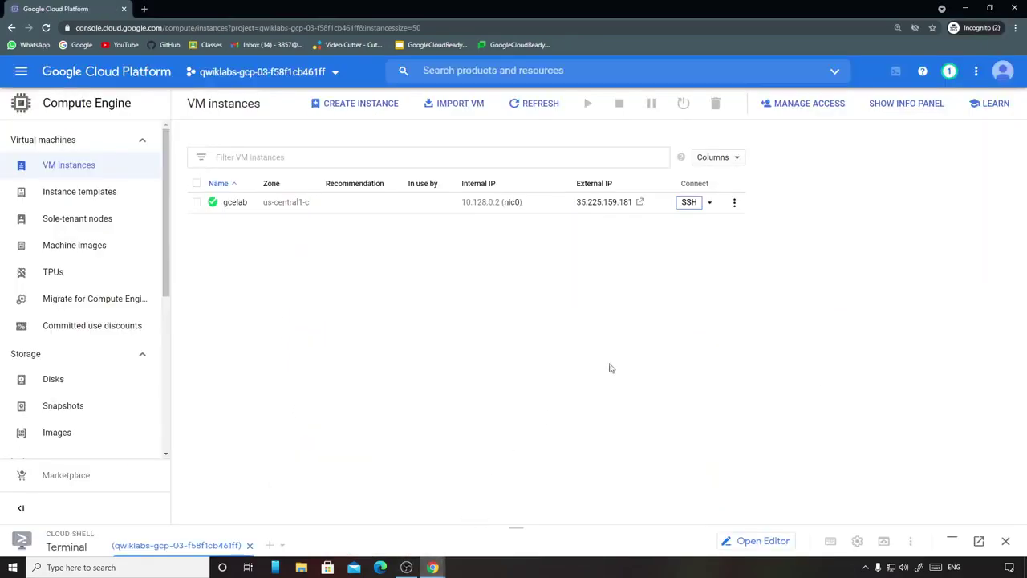
Restore the minimized Cloud Shell terminal and enlarge its text.
left_click(950, 542)
left_click(857, 285)
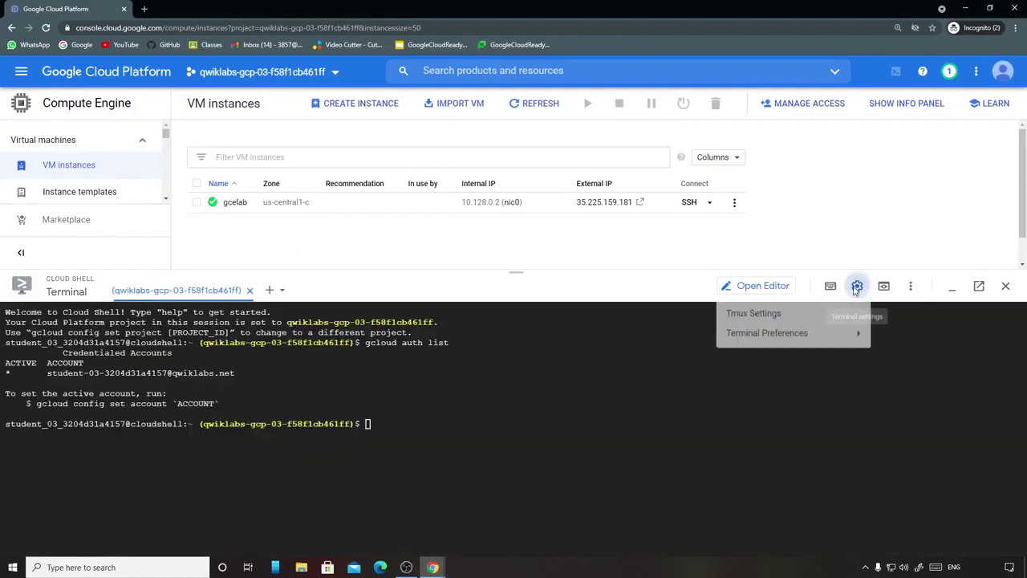
mouse_move(767, 337)
mouse_move(594, 361)
left_click(415, 378)
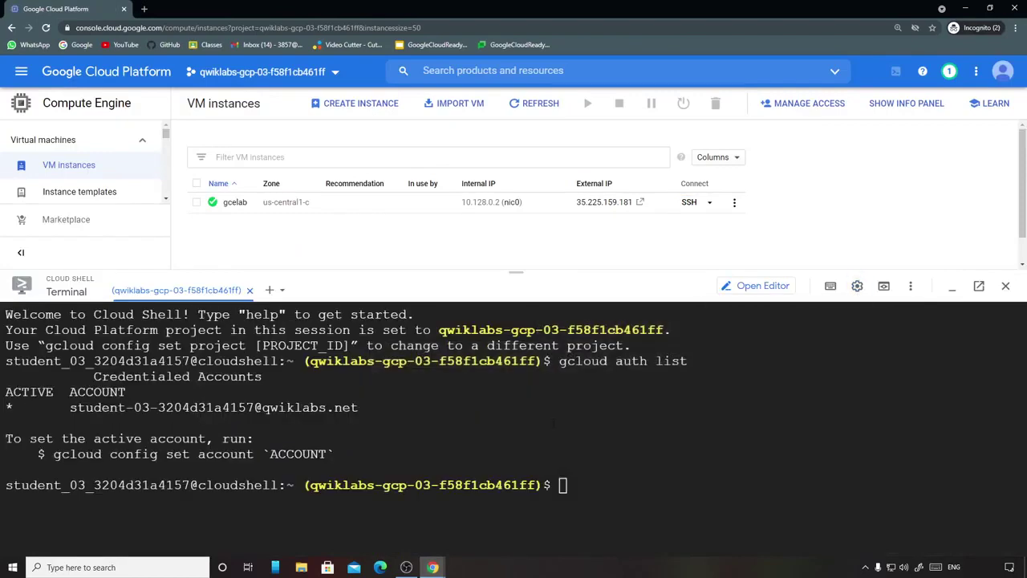
Run gcloud compute instances create gcelab2 --machine-type n1-standard-2 --zone us-central1-c in Cloud Shell and review the expected output in the lab instructions.
type("gcloud compute instances create gcelab2 --machine-type n1-standard-2 --zone us-central1-c")
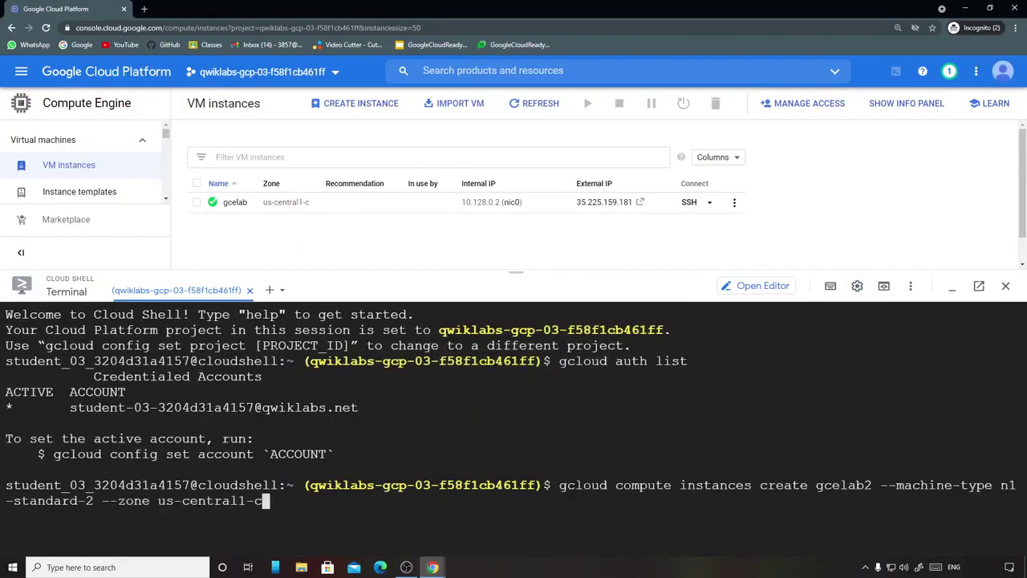
key("Return")
mouse_move(432, 567)
left_click(359, 518)
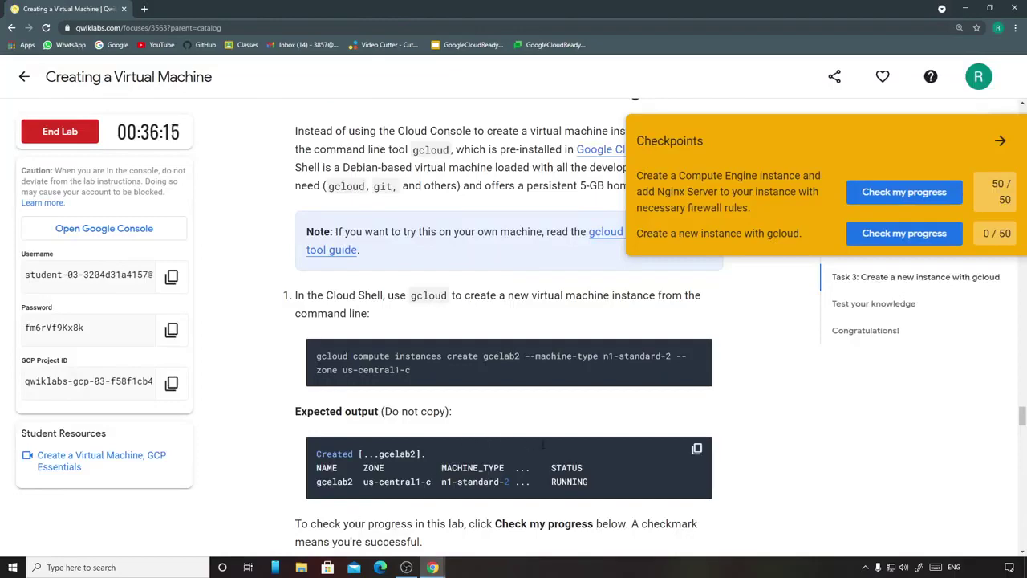
scroll(543, 444, "down", 3)
scroll(526, 412, "up", 1)
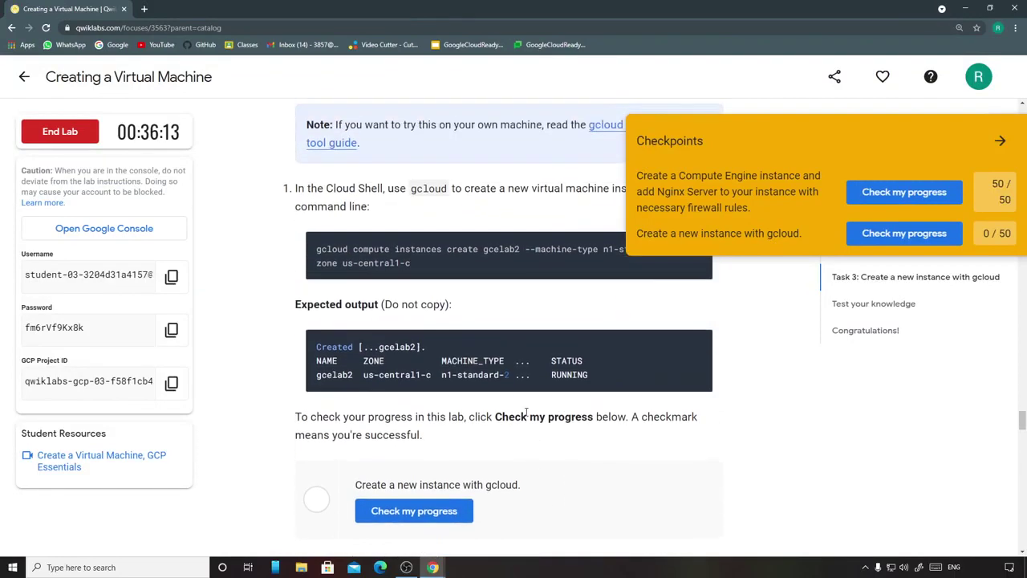
Return to the Google Cloud console and make the Cloud Shell panel taller to view the command's output.
mouse_move(433, 567)
left_click(453, 518)
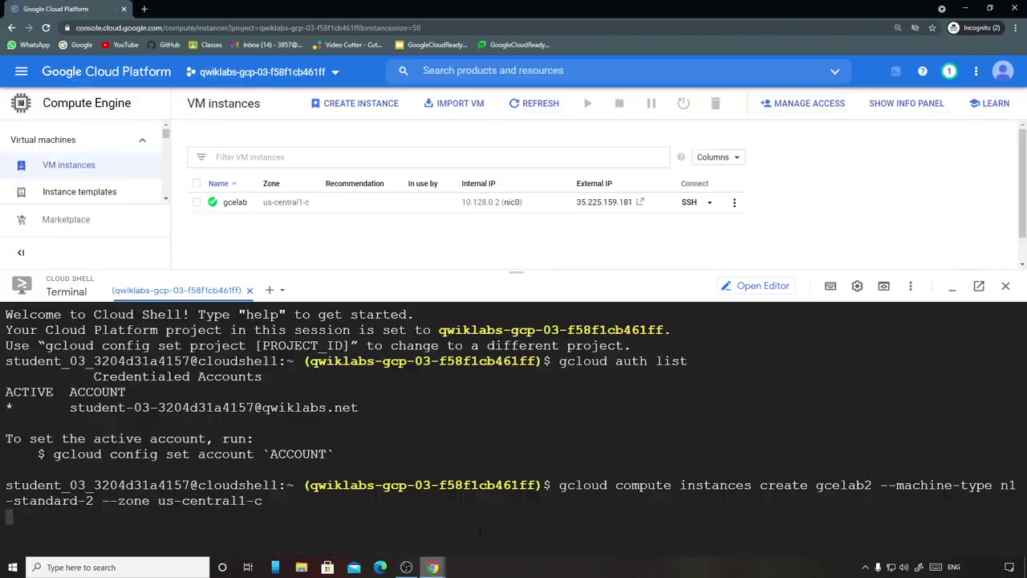
left_click_drag(517, 276, 517, 203)
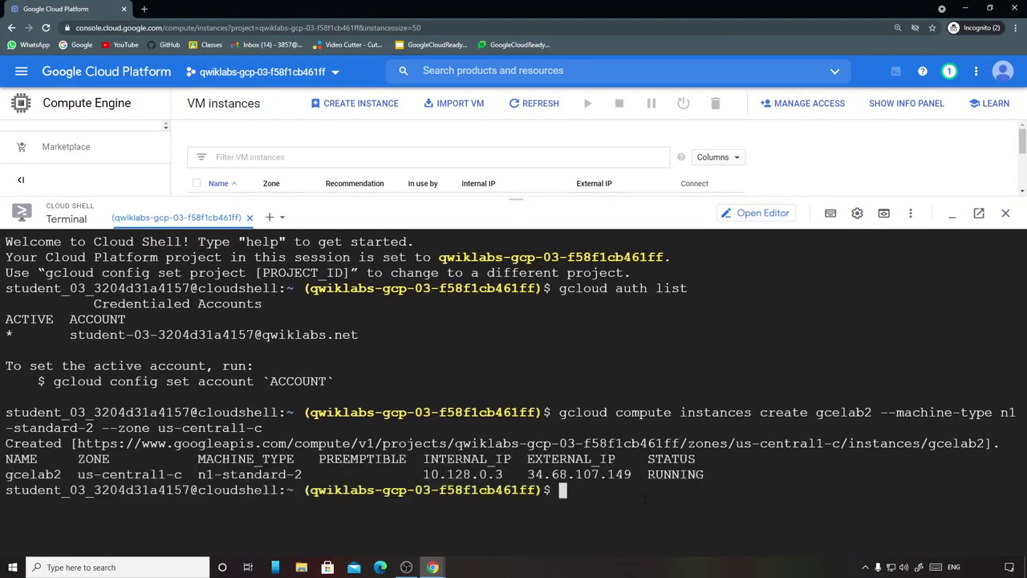
Switch back to the lab instructions and check progress for the "Create a new instance with gcloud" checkpoint.
mouse_move(433, 567)
left_click(401, 524)
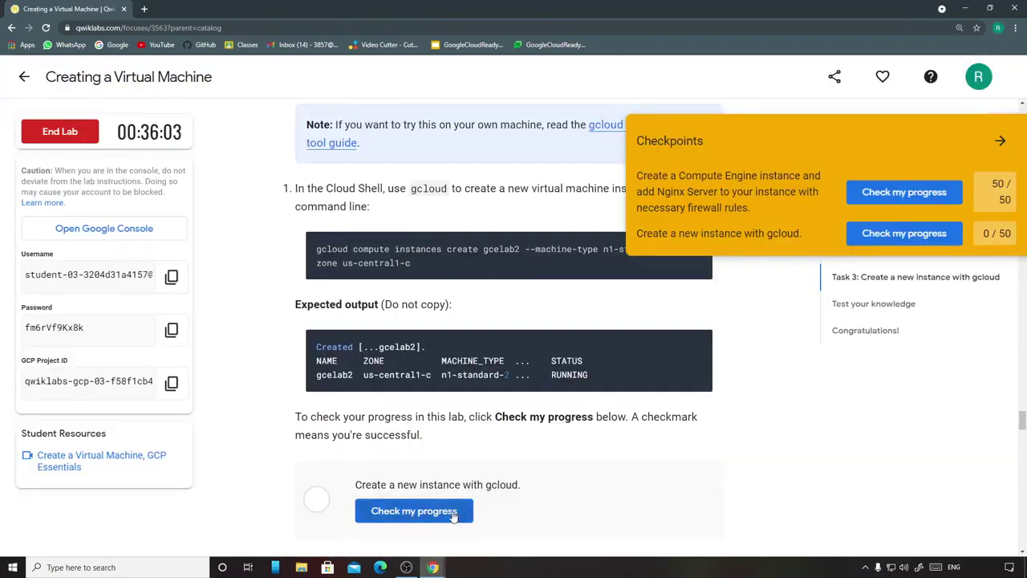
left_click(371, 512)
scroll(812, 395, "down", 1)
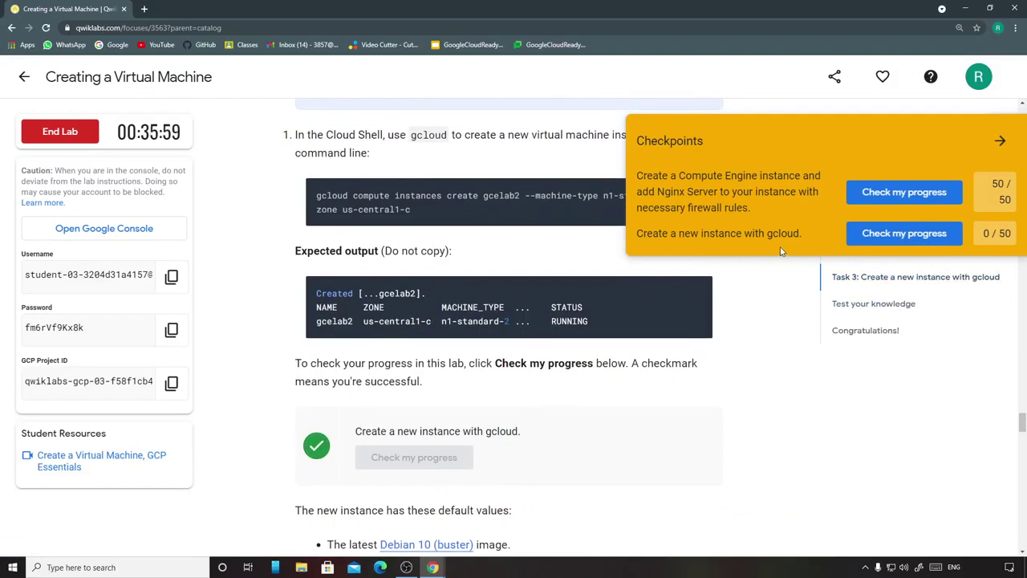
Request to end the Creating a Virtual Machine lab.
left_click(33, 141)
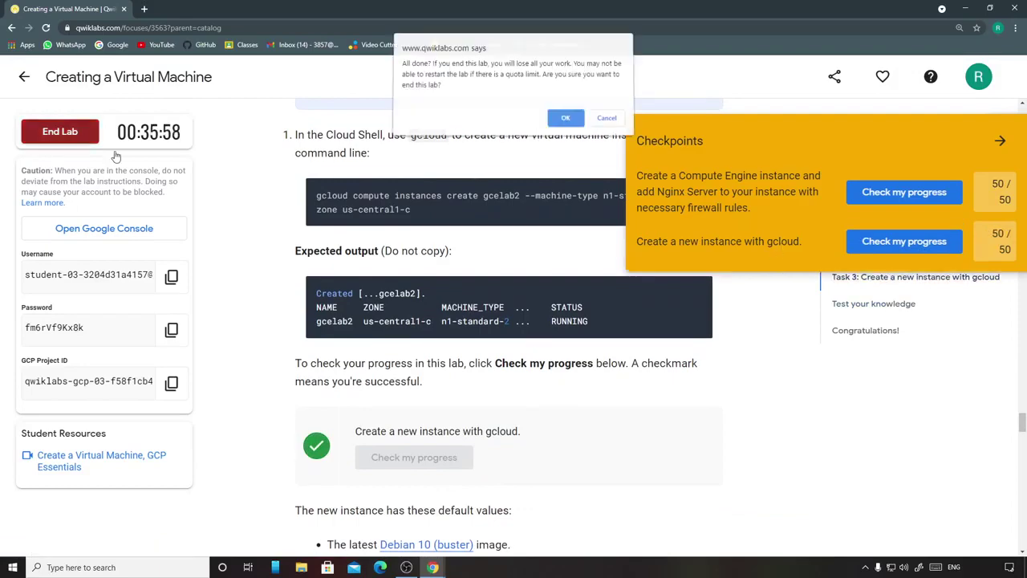